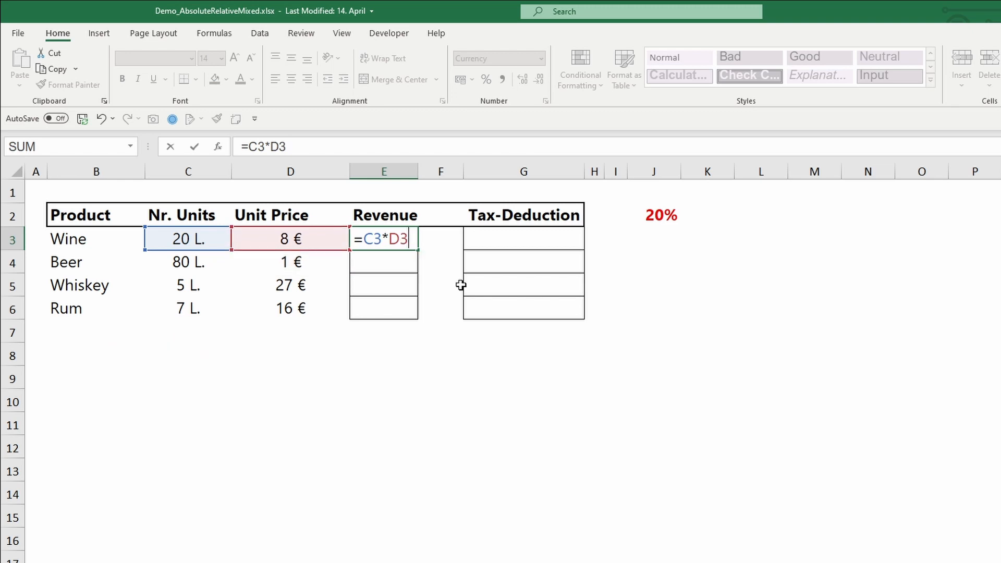
# Confirm the revenue formula =C3*D3 in E3 and fill it down through E6.
pyautogui.press('Return')
pyautogui.click(403, 242)
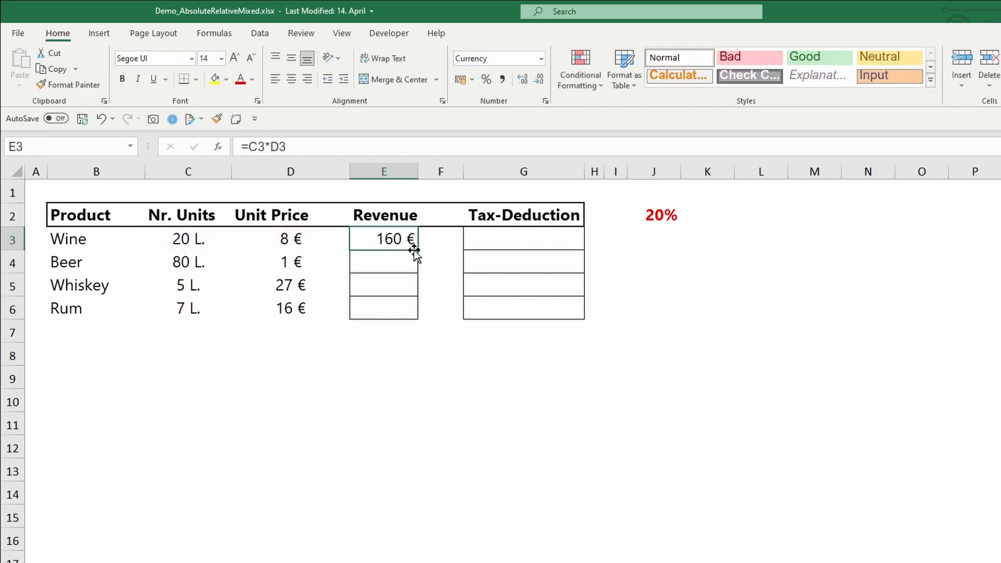
pyautogui.moveTo(417, 250); pyautogui.dragTo(406, 311)
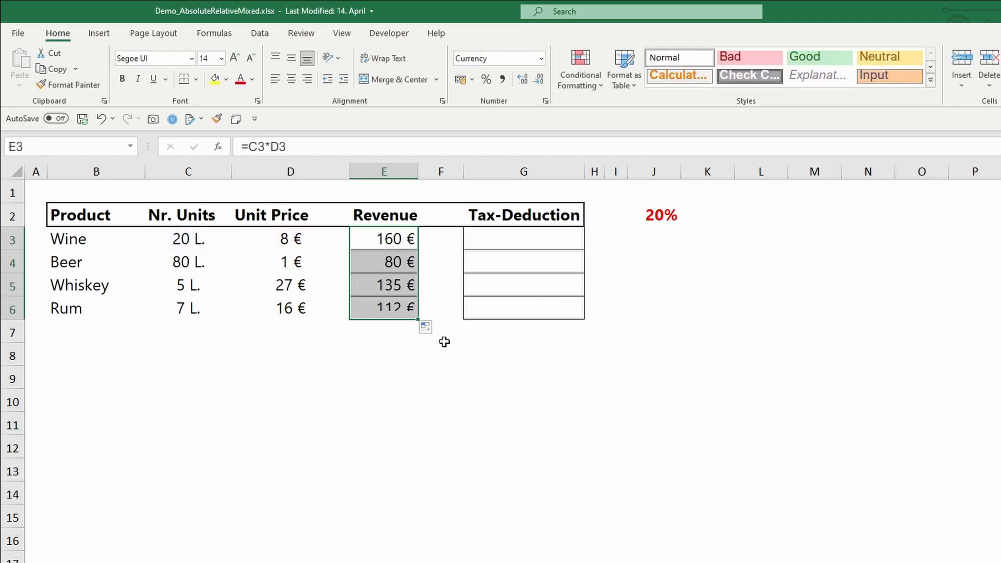
pyautogui.click(444, 345)
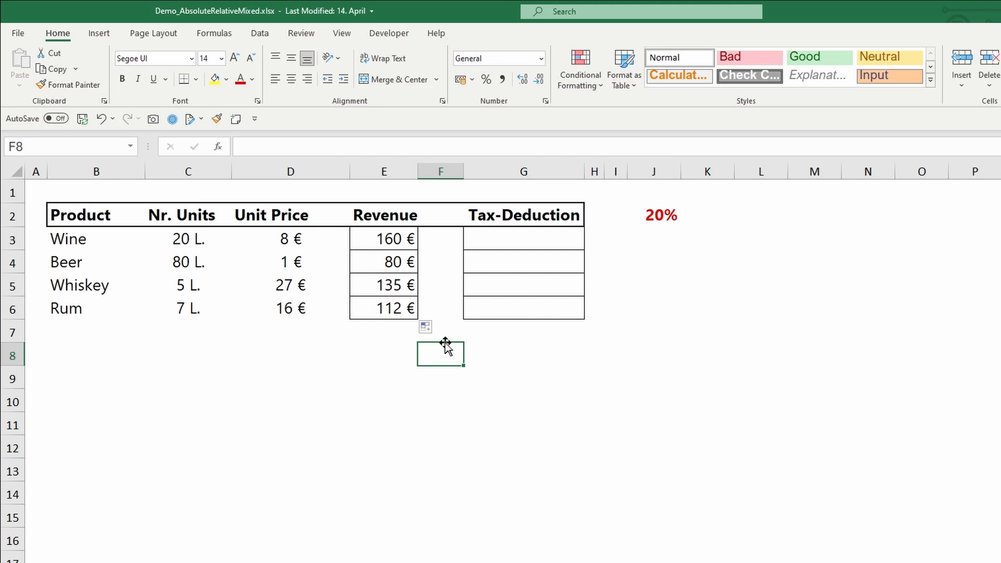
# Inspect the filled revenue formulas in E4, E5 and E6 to check which cells they reference.
pyautogui.doubleClick(409, 261)
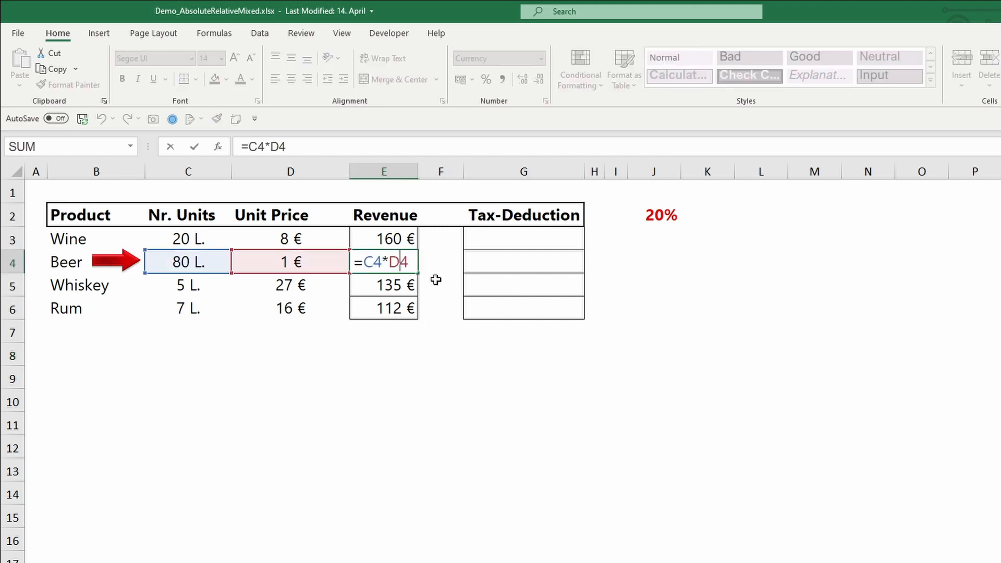
pyautogui.press('Return')
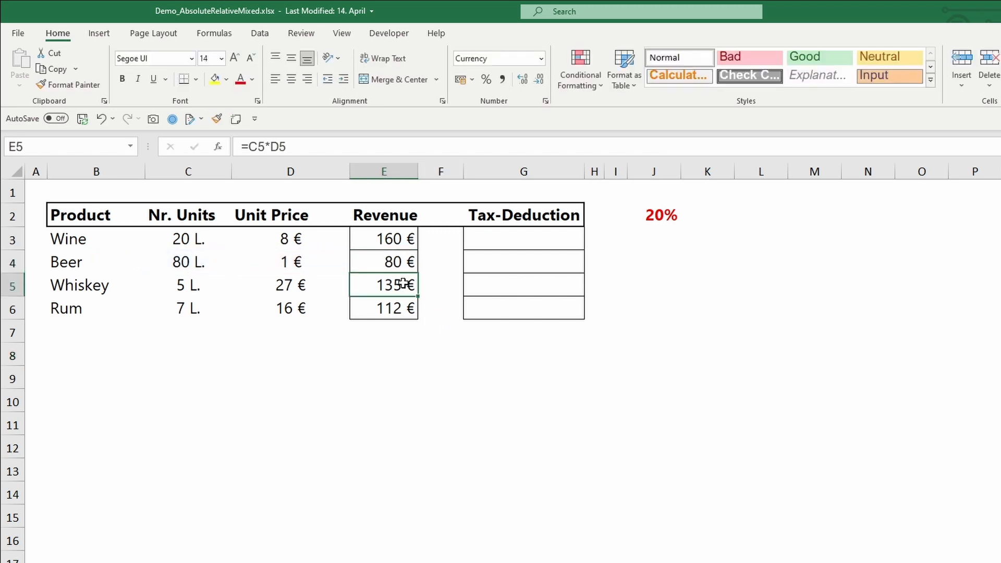
pyautogui.doubleClick(399, 284)
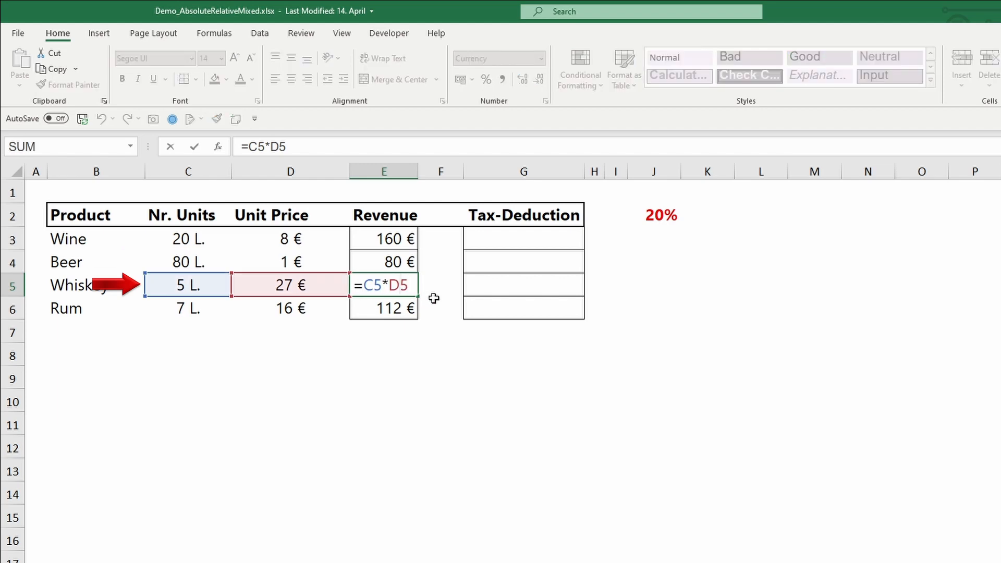
pyautogui.press('Return')
pyautogui.doubleClick(395, 310)
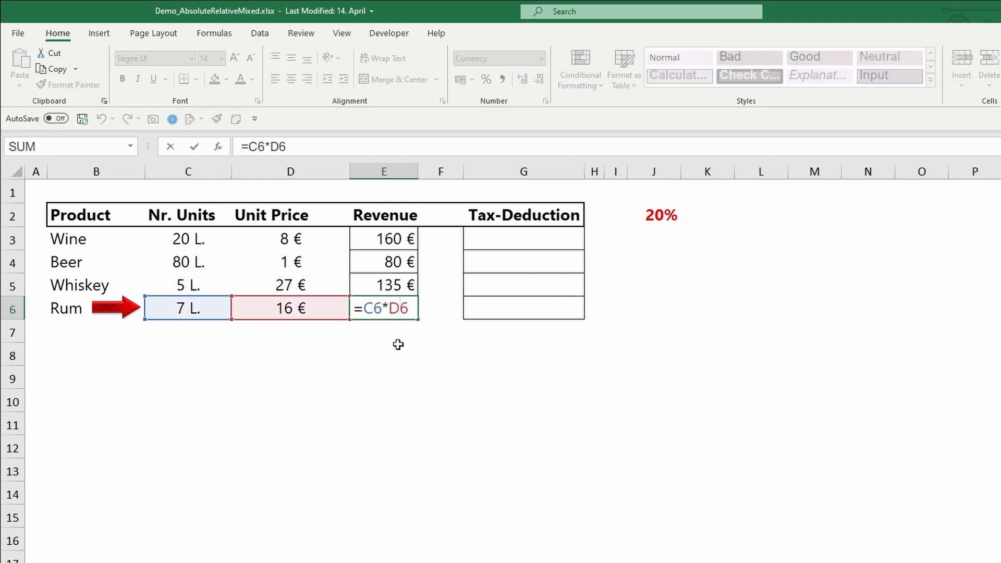
pyautogui.press('Return')
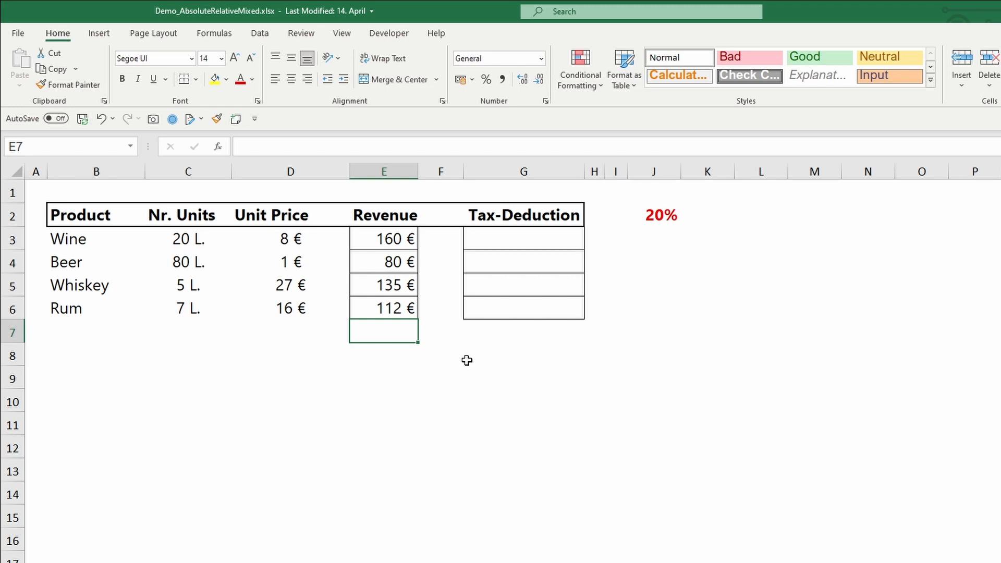
# Enter the formula =E3*J2 in G3 to calculate the tax deduction for Wine.
pyautogui.click(524, 240)
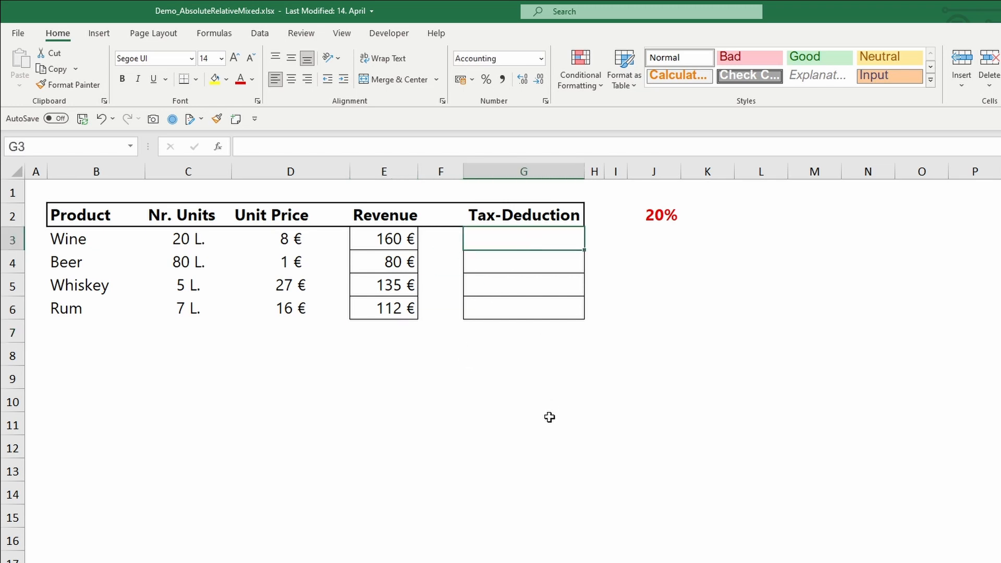
pyautogui.write('=')
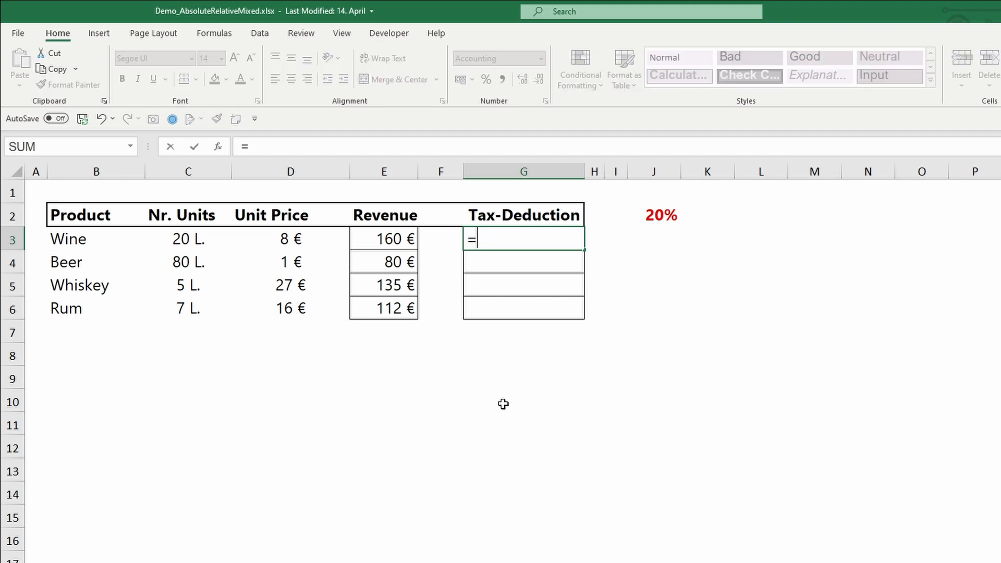
pyautogui.click(379, 236)
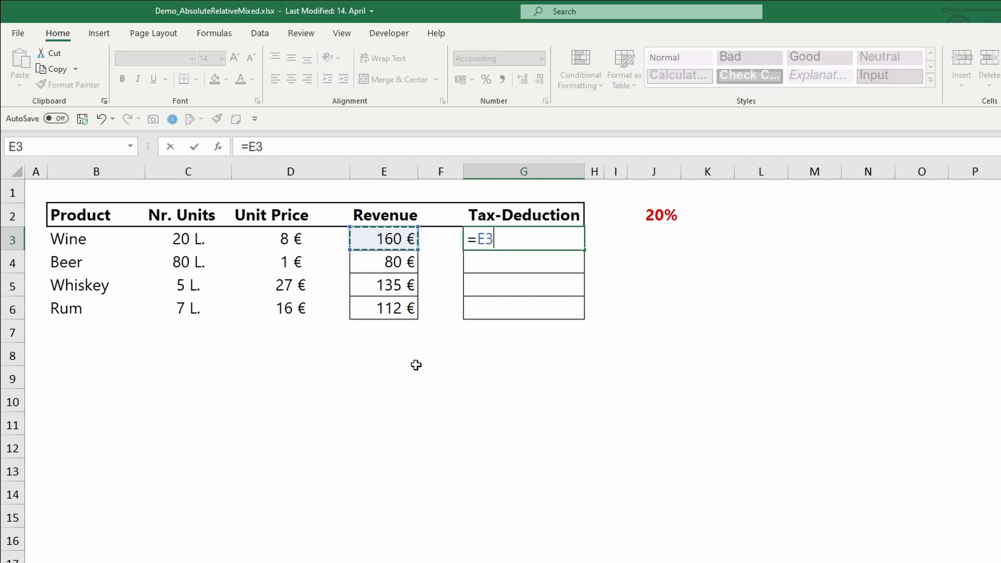
pyautogui.write('*')
pyautogui.click(652, 217)
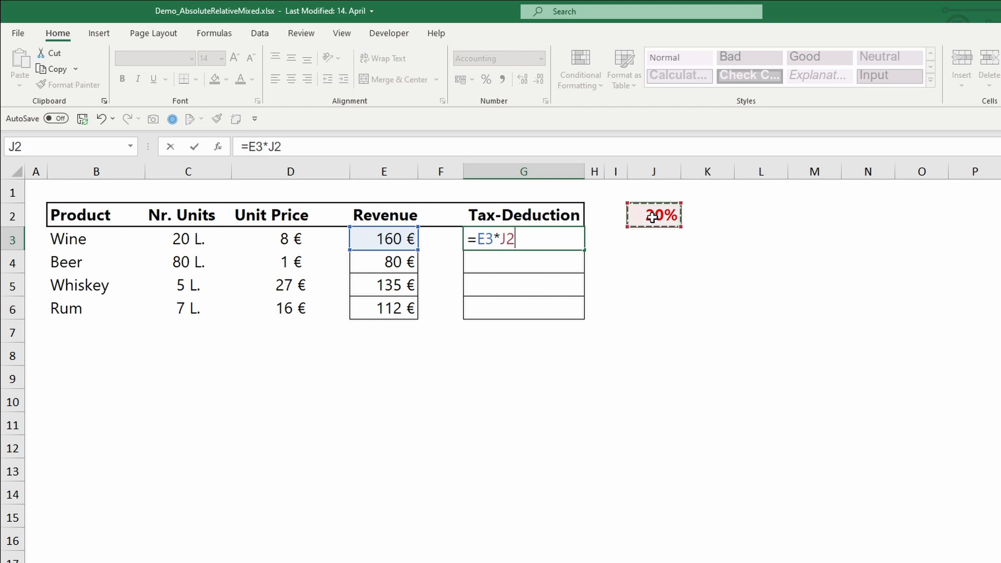
pyautogui.press('Return')
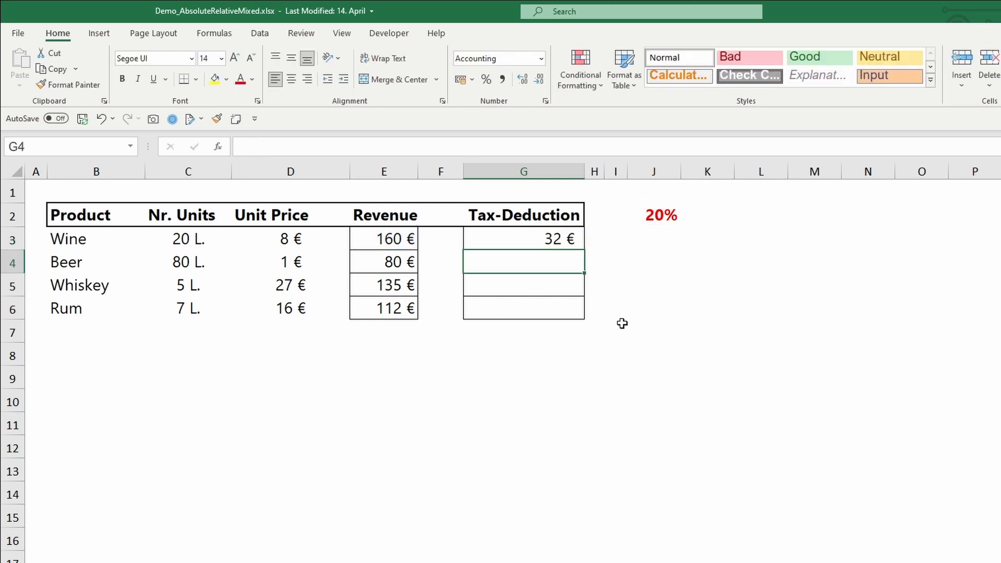
# Try to fill the tax-deduction formula with its relative J2 reference from G3 down through G6.
pyautogui.click(566, 244)
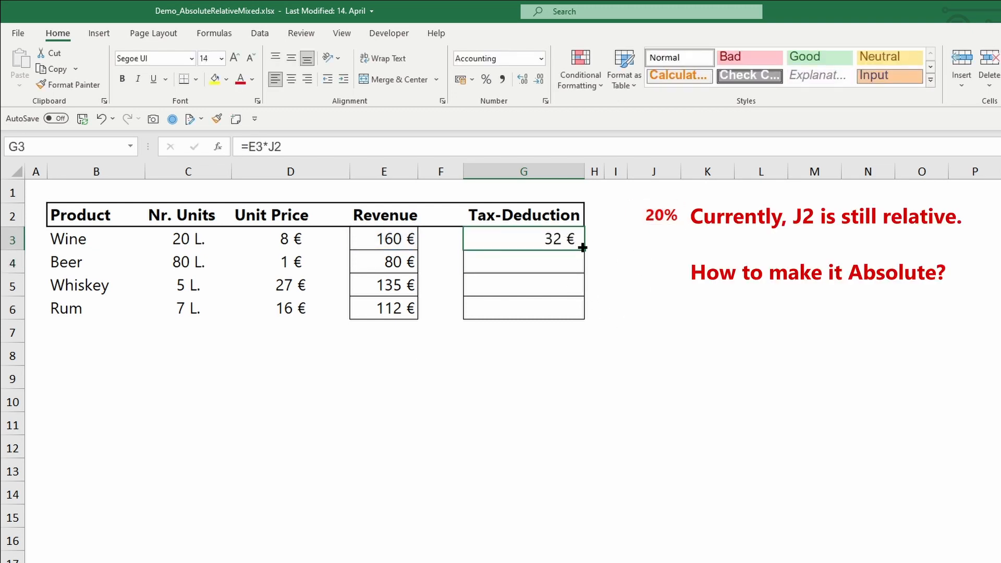
pyautogui.moveTo(582, 247); pyautogui.dragTo(574, 313)
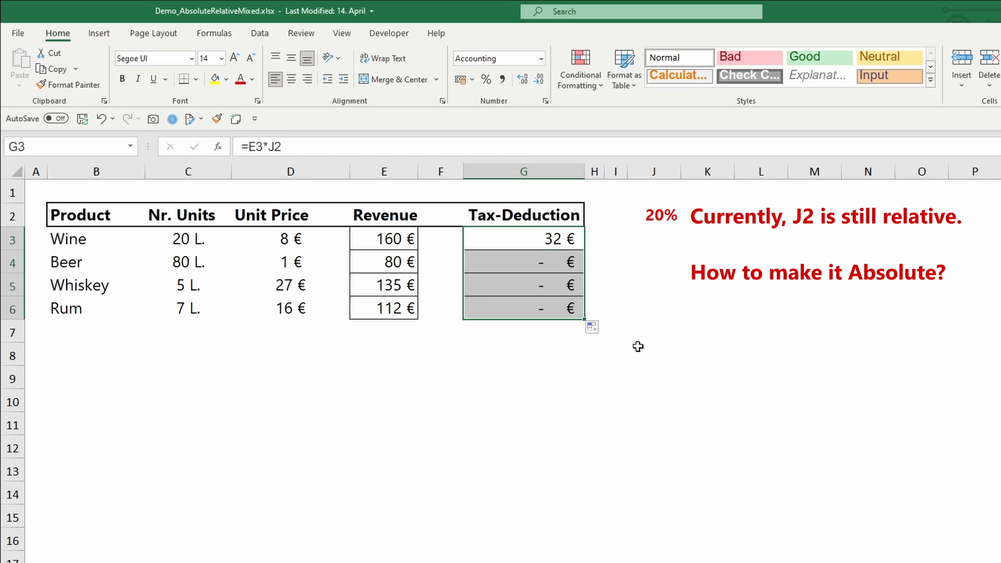
pyautogui.click(617, 281)
# Inspect the formulas in G4, G5 and G6 to check which tax-rate cell each one references.
pyautogui.doubleClick(540, 262)
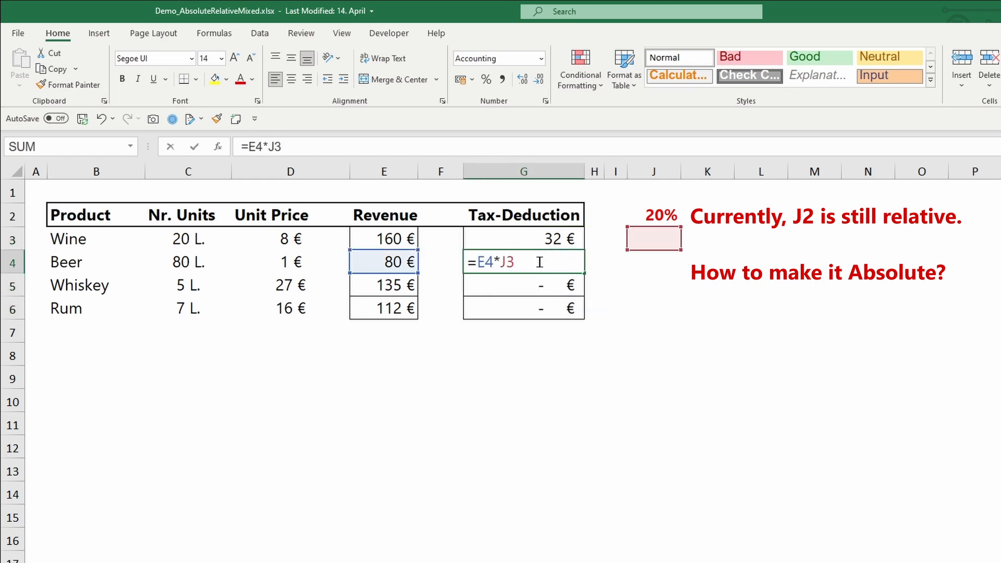
pyautogui.press('Escape')
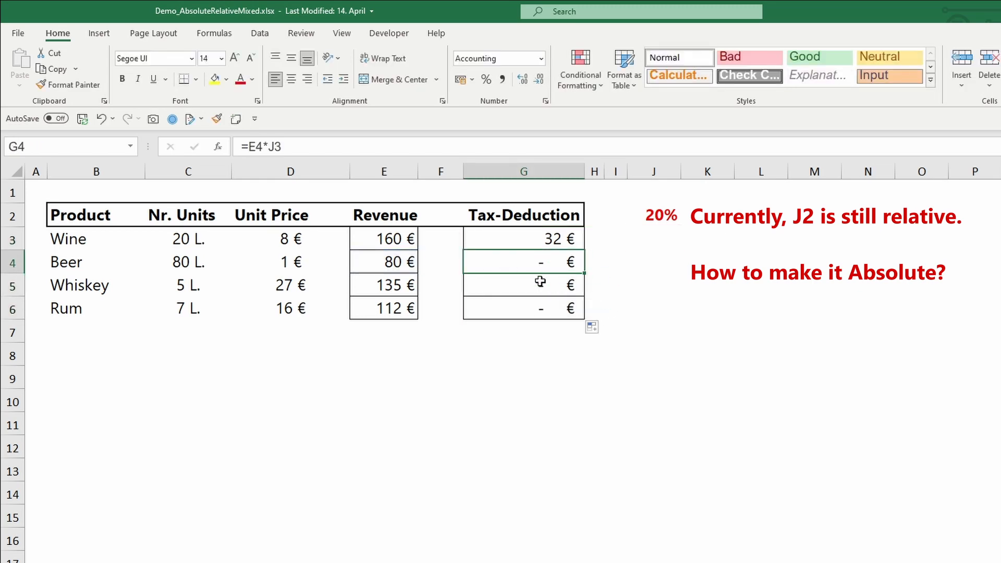
pyautogui.doubleClick(540, 282)
pyautogui.press('Escape')
pyautogui.click(545, 307)
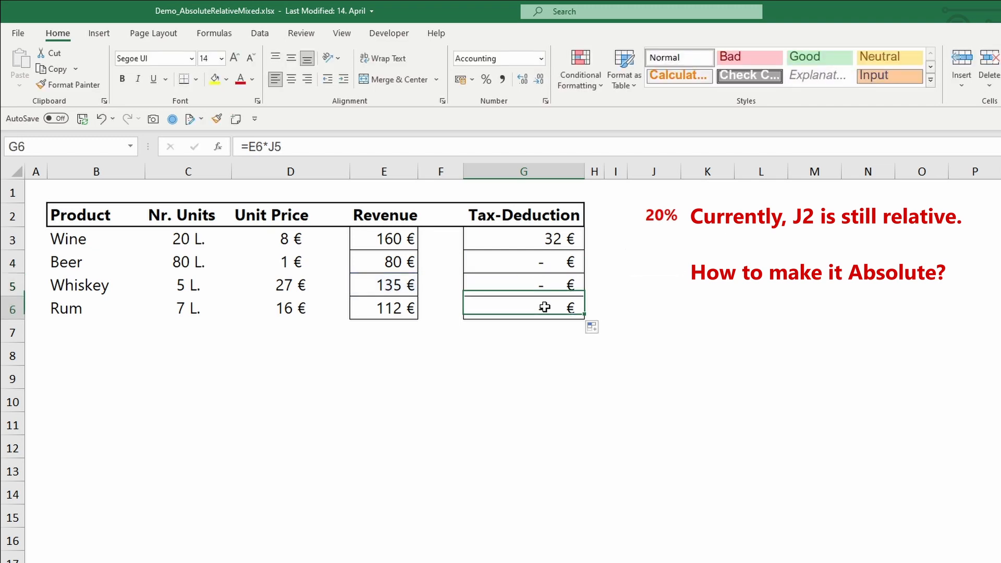
pyautogui.doubleClick(544, 307)
pyautogui.press('Escape')
# Make the J2 reference in the G3 formula absolute so that it reads =E3*$J$2.
pyautogui.click(572, 241)
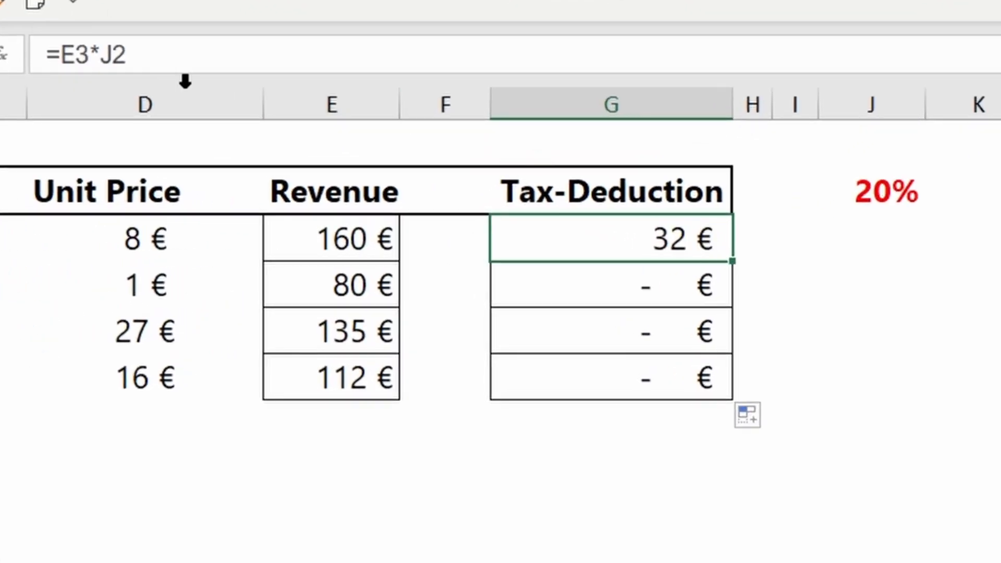
pyautogui.doubleClick(552, 235)
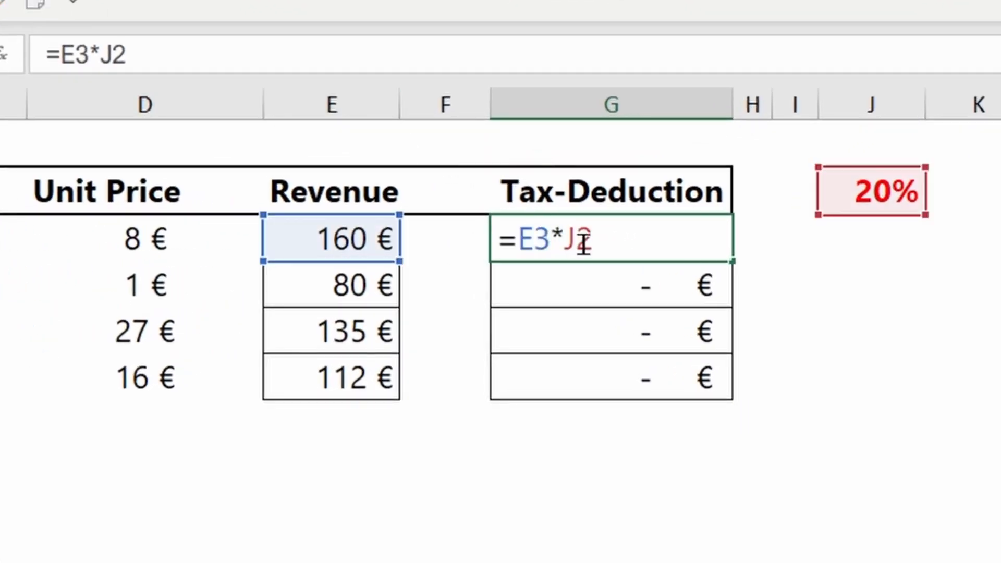
pyautogui.click(577, 240)
pyautogui.press('F4')
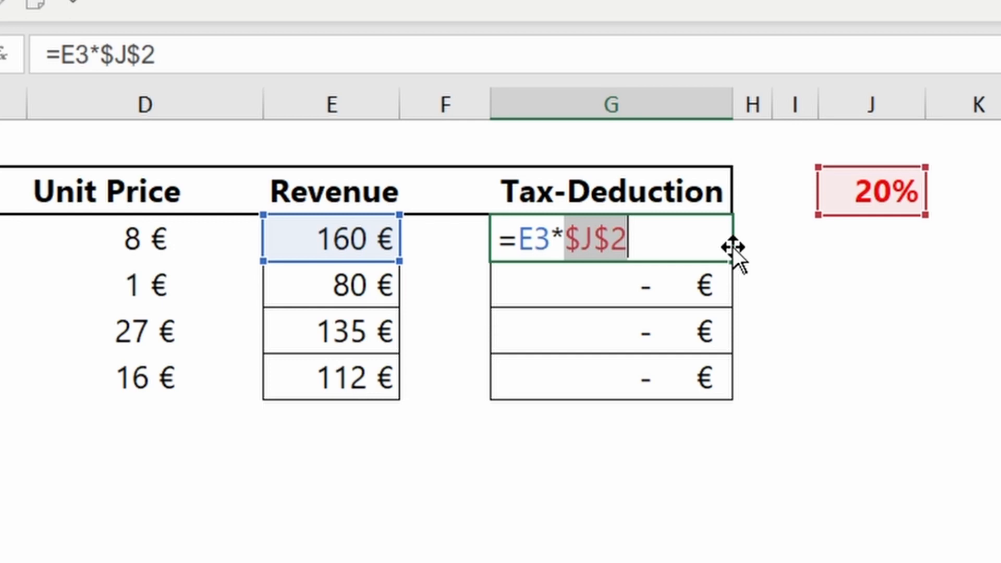
pyautogui.press('Return')
# Fill the formula with the absolute tax-rate reference from G3 down through G6.
pyautogui.click(711, 240)
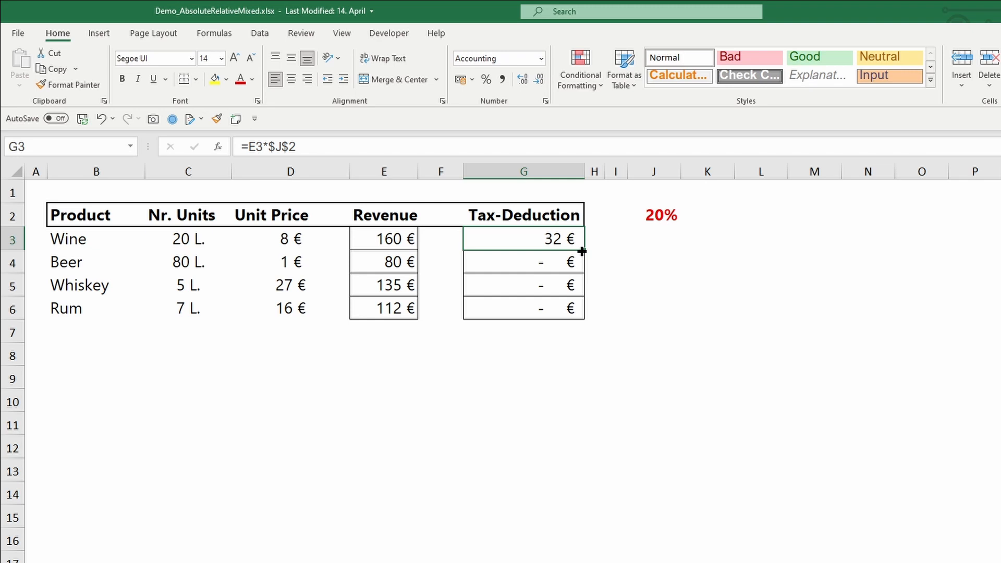
pyautogui.moveTo(582, 251); pyautogui.dragTo(578, 311)
pyautogui.click(615, 334)
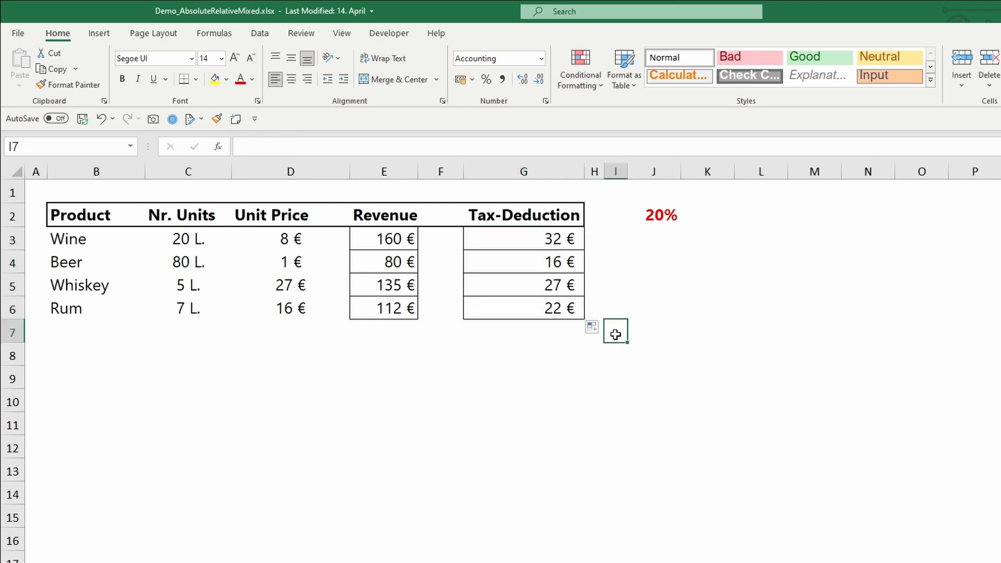
# Examine the tax-deduction formulas for Beer, Whiskey and Rum to check their revenue and tax-rate references.
pyautogui.click(556, 259)
pyautogui.doubleClick(555, 258)
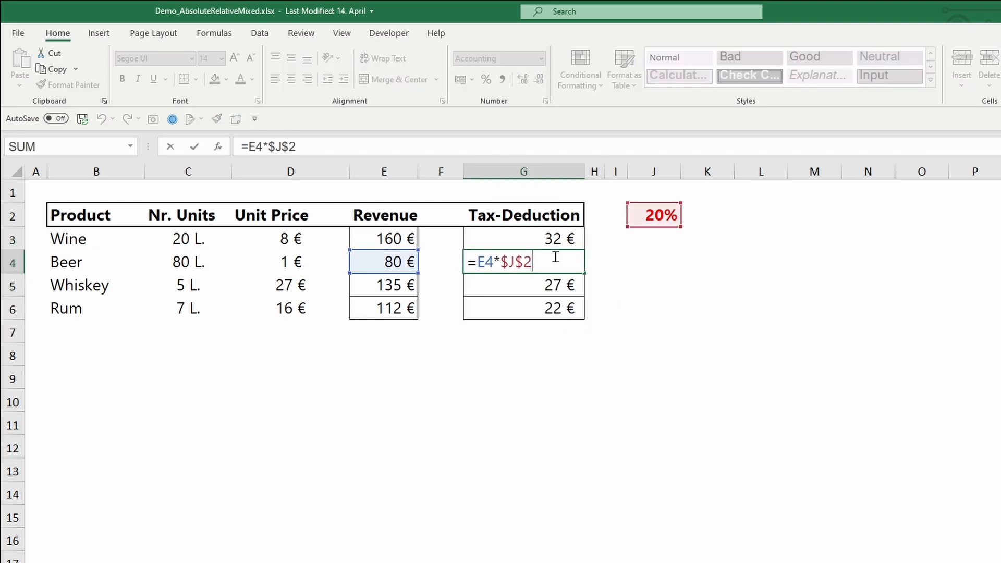
pyautogui.press('Escape')
pyautogui.doubleClick(556, 285)
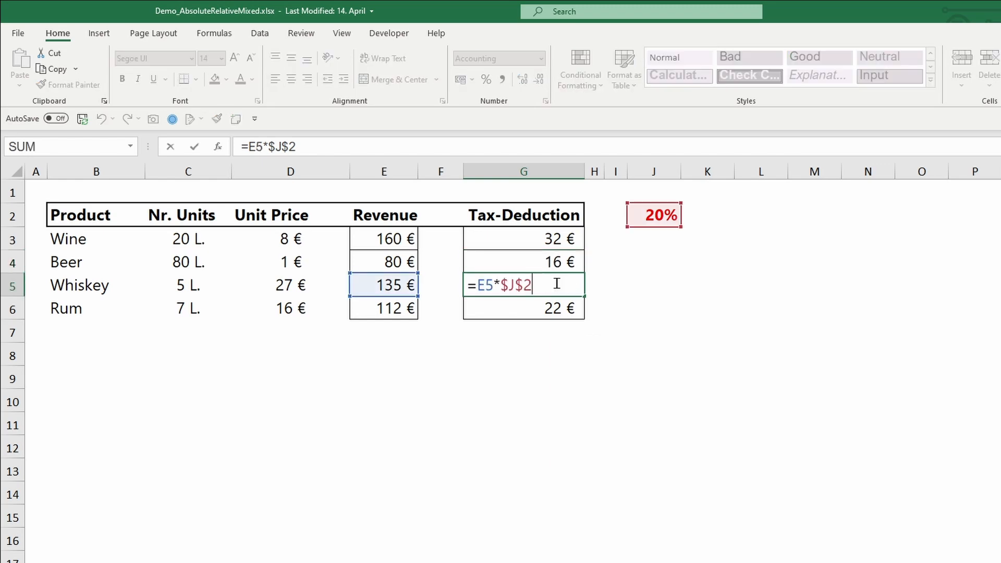
pyautogui.press('Escape')
pyautogui.click(555, 308)
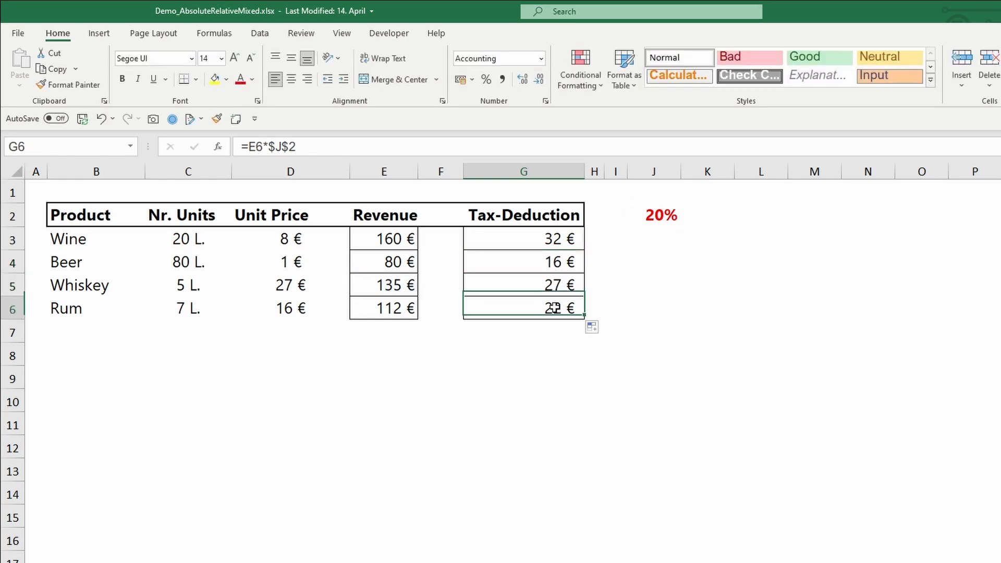
pyautogui.doubleClick(554, 308)
pyautogui.press('Escape')
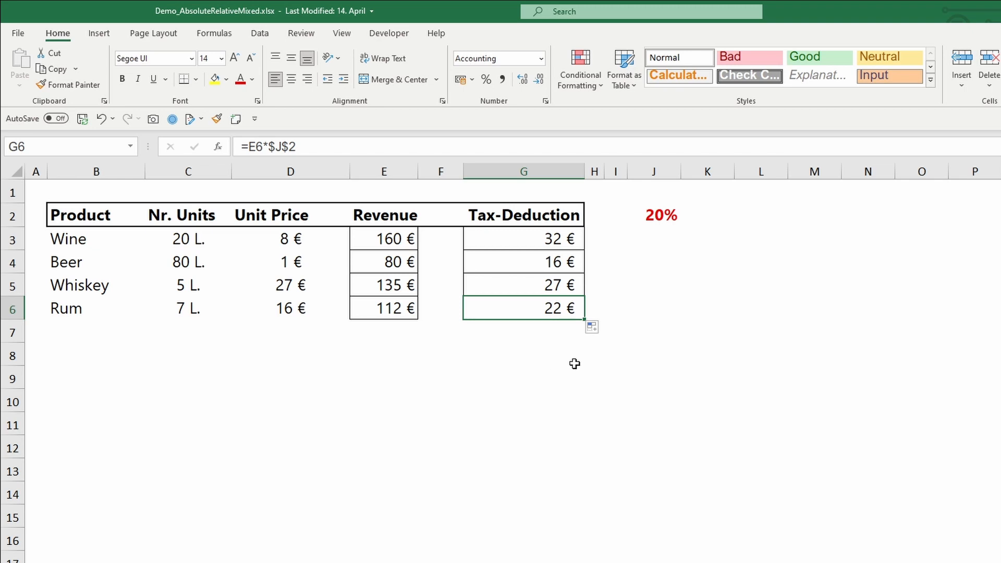
# Move the 20% tax rate from J2 to K2.
pyautogui.click(669, 220)
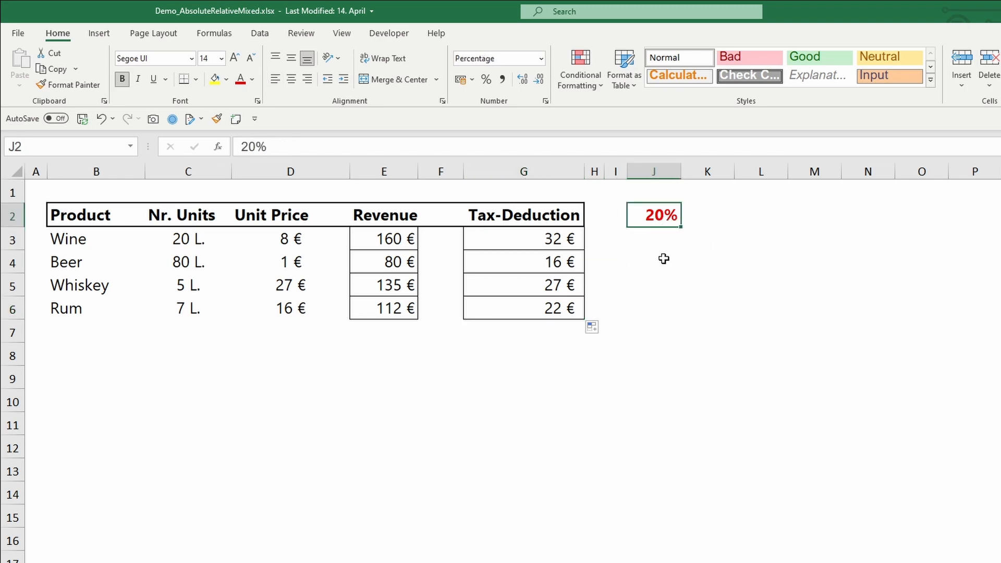
pyautogui.hotkey('ctrl', 'c')
pyautogui.click(703, 217)
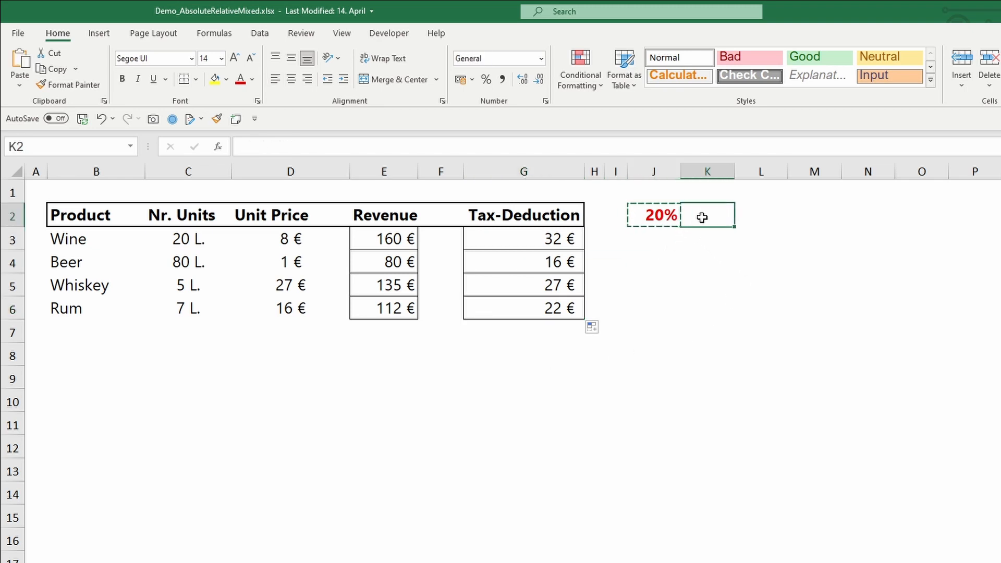
pyautogui.hotkey('ctrl', 'v')
pyautogui.press('Return')
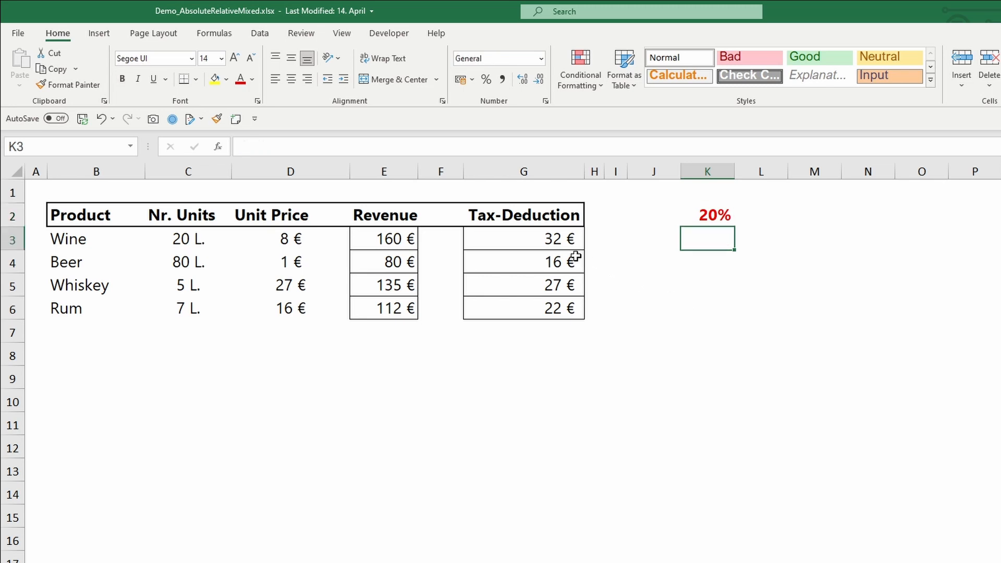
# Inspect the formulas in G3, G4 and G6 to check their reference to the moved tax rate.
pyautogui.click(561, 239)
pyautogui.doubleClick(562, 239)
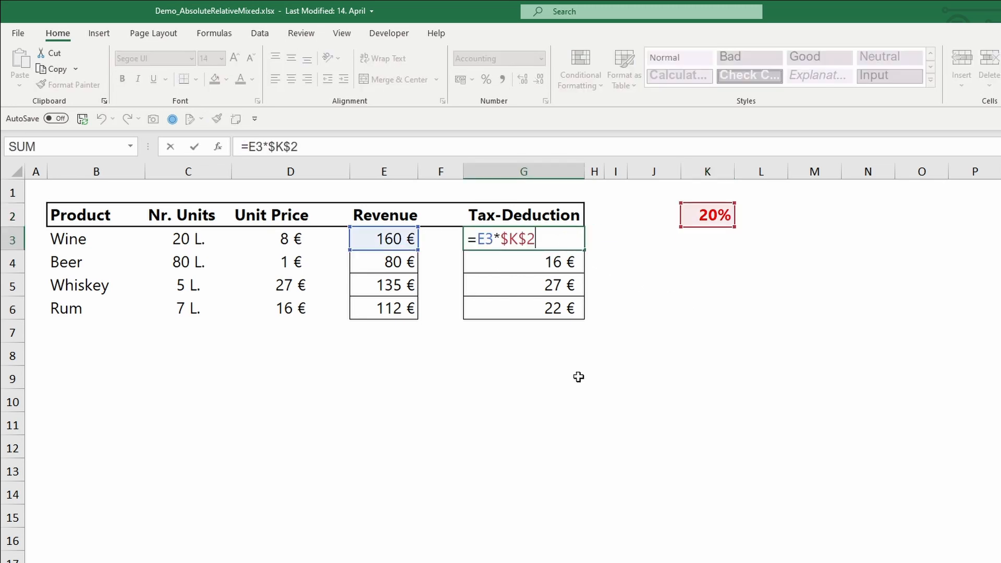
pyautogui.press('Escape')
pyautogui.doubleClick(560, 262)
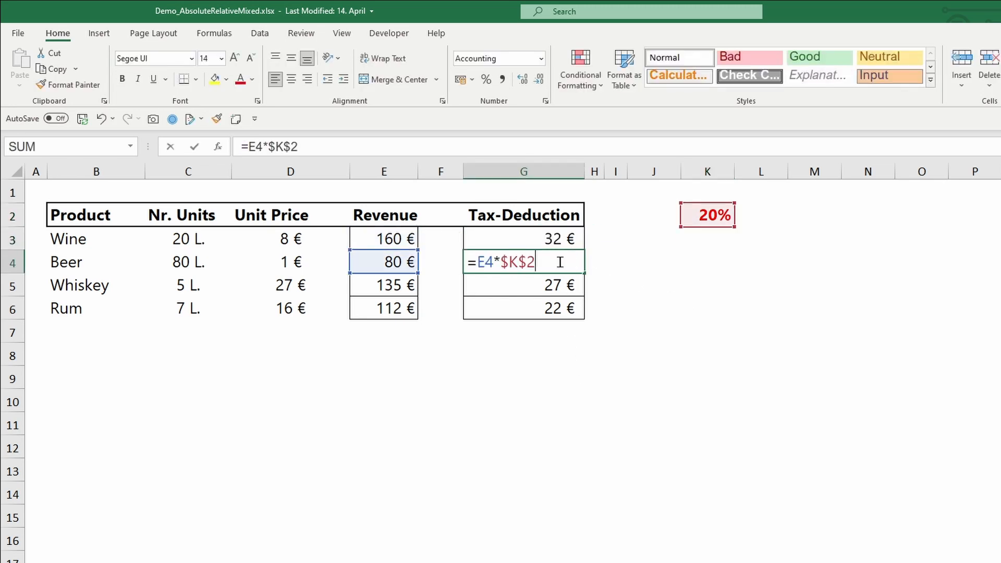
pyautogui.press('Escape')
pyautogui.doubleClick(558, 307)
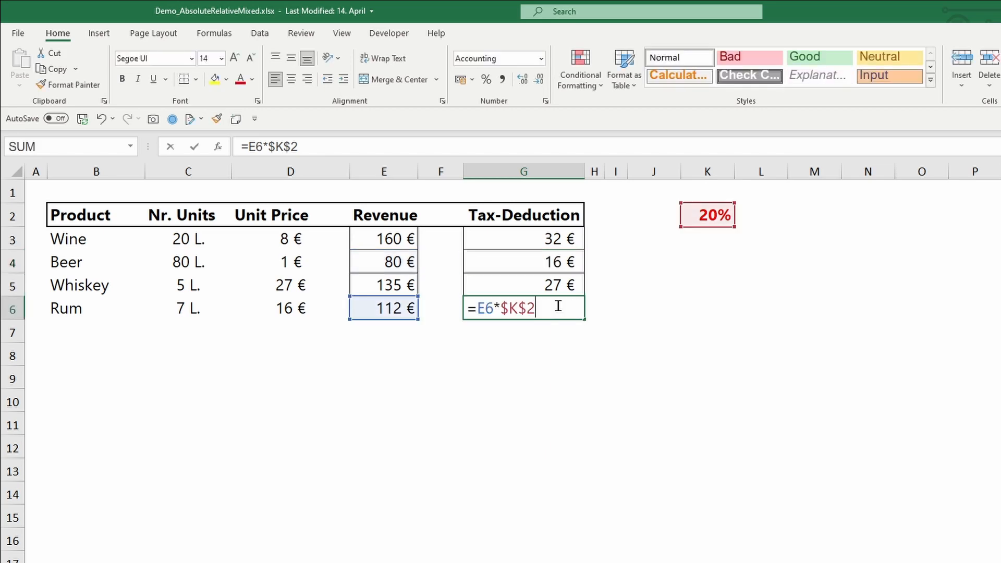
pyautogui.press('Escape')
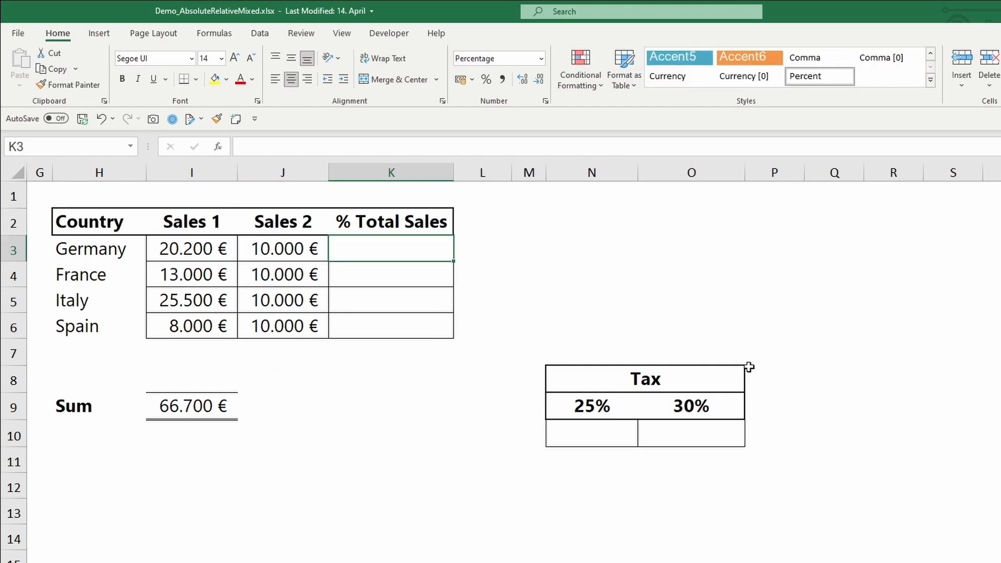
# Calculate Germany's share of total sales in K3 with the formula =I3/$I$9, keeping the sum reference absolute.
pyautogui.write('=')
pyautogui.click(220, 253)
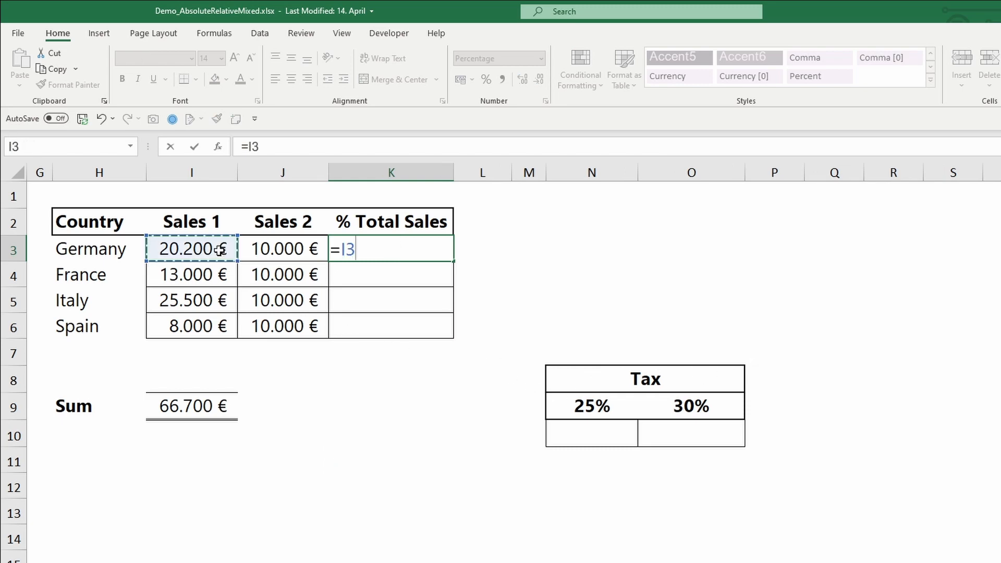
pyautogui.write('/')
pyautogui.click(204, 411)
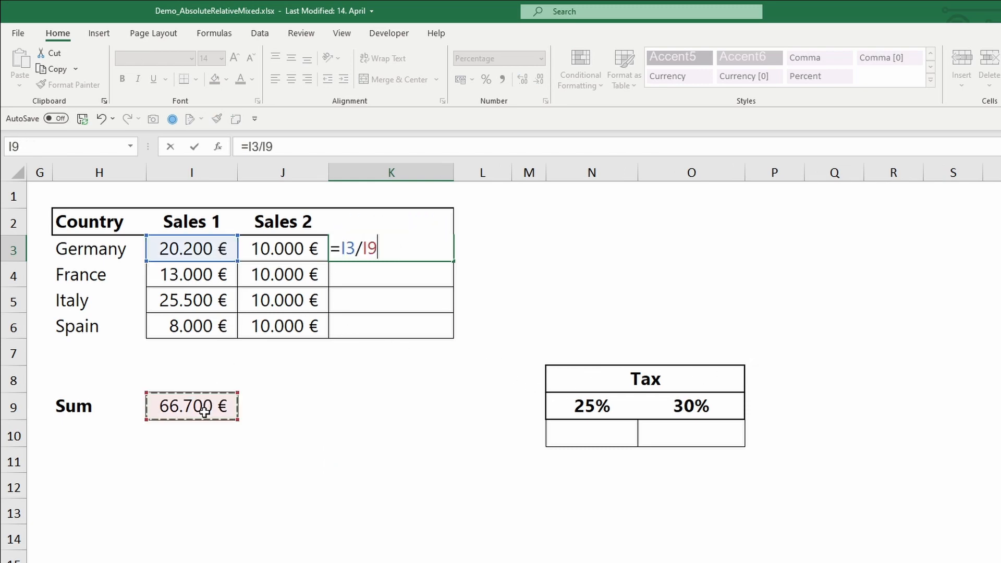
pyautogui.press('Return')
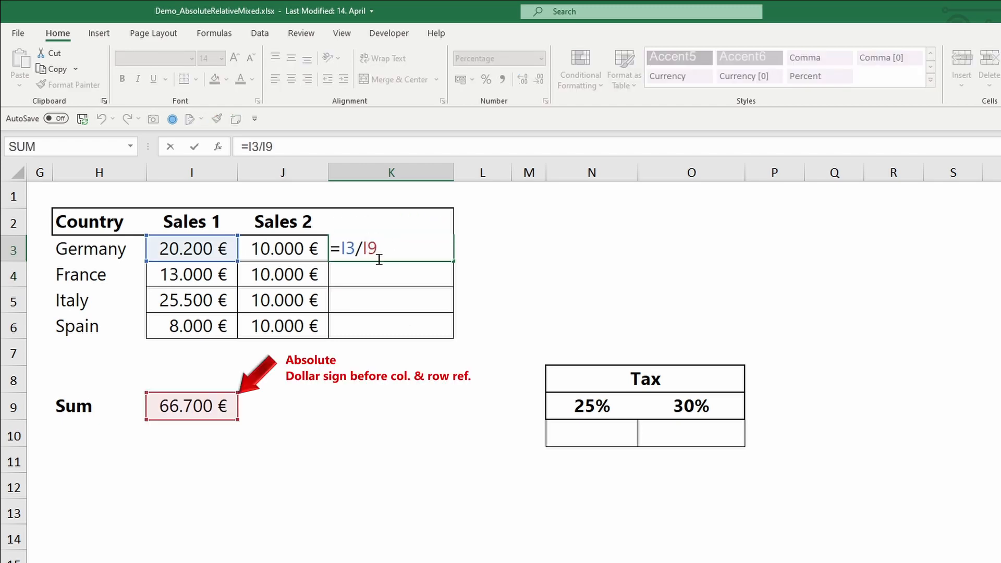
pyautogui.press('F4')
pyautogui.press('Return')
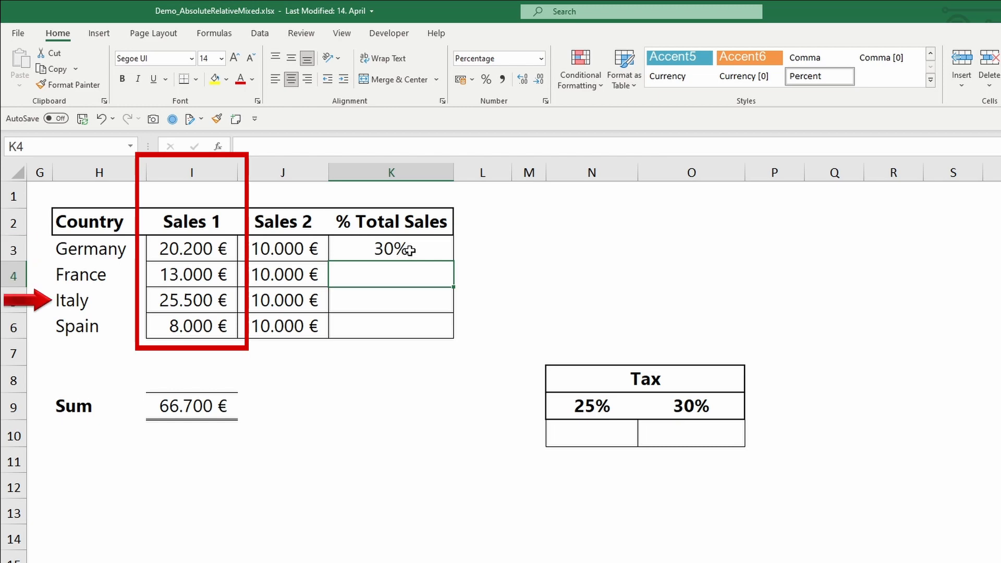
# Fix the sales column in Germany's share formula as =$I3/$I$9 and fill it down through K6.
pyautogui.click(409, 251)
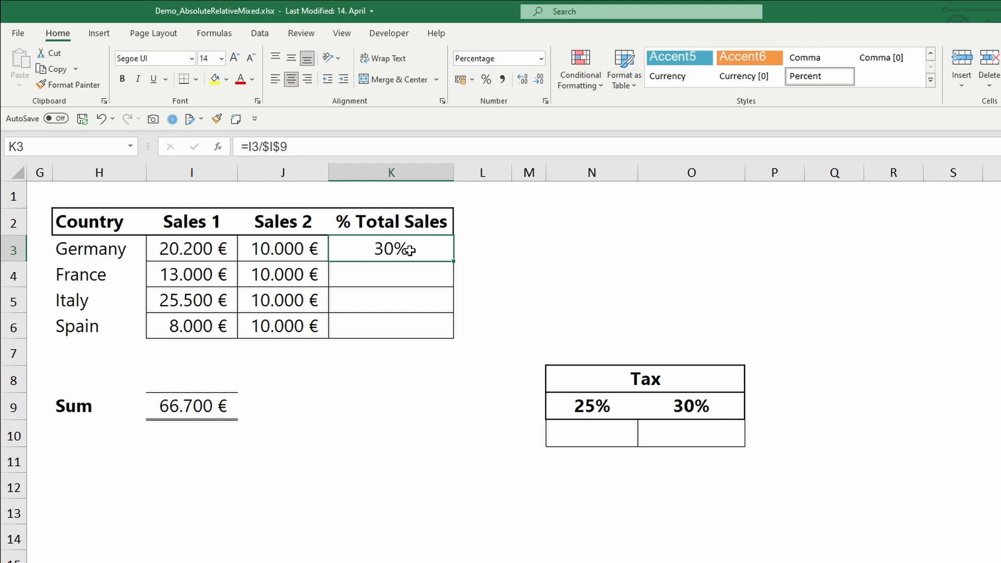
pyautogui.doubleClick(409, 251)
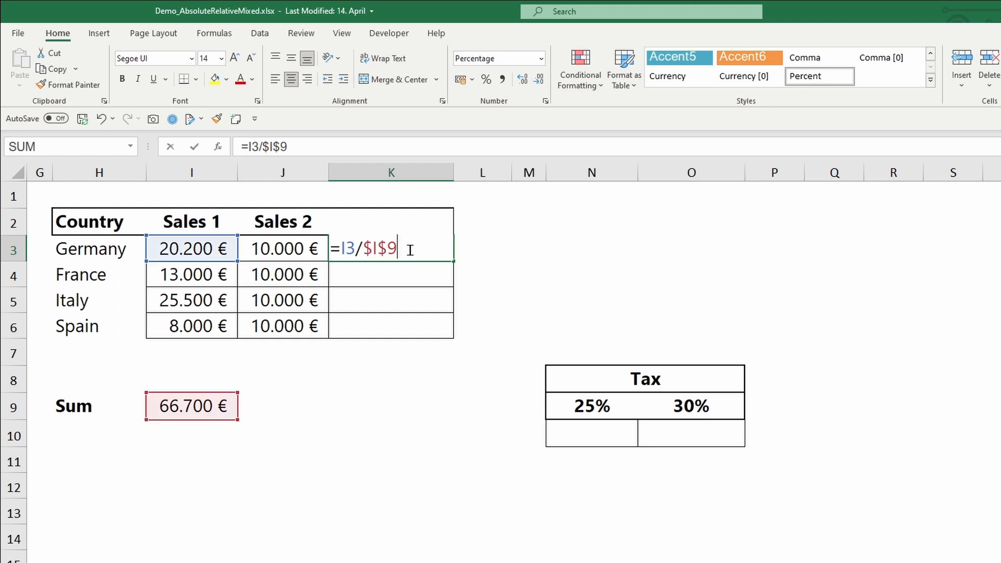
pyautogui.click(341, 248)
pyautogui.write('$')
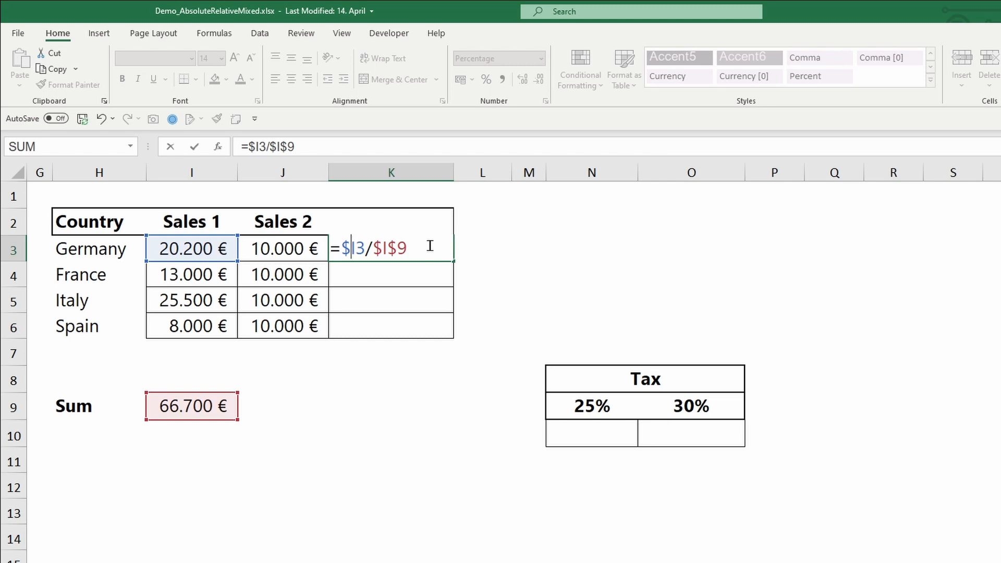
pyautogui.press('Return')
pyautogui.click(441, 253)
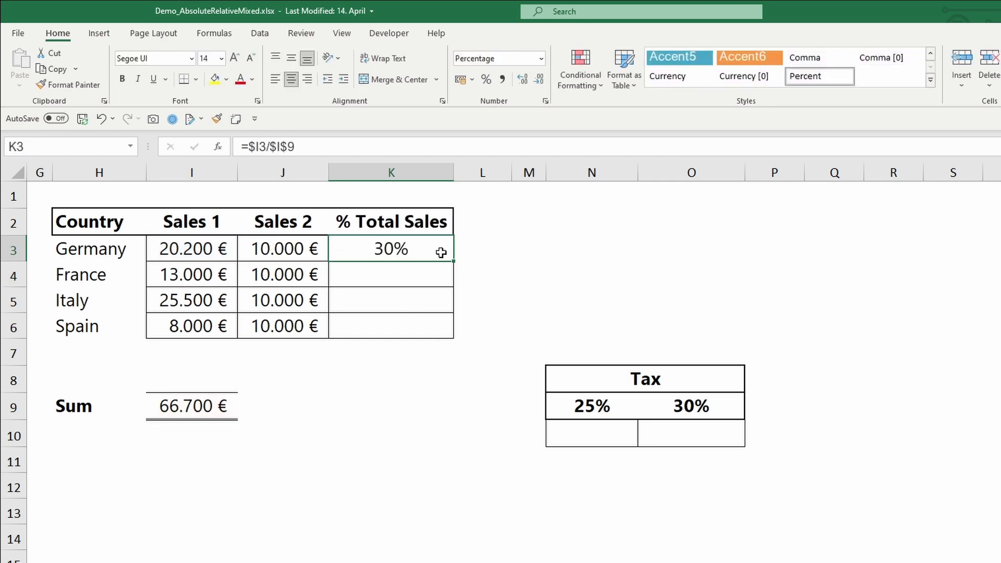
pyautogui.moveTo(454, 261); pyautogui.dragTo(451, 331)
# Inspect the share formulas for France, Italy and Spain to check their sales and sum references.
pyautogui.doubleClick(436, 273)
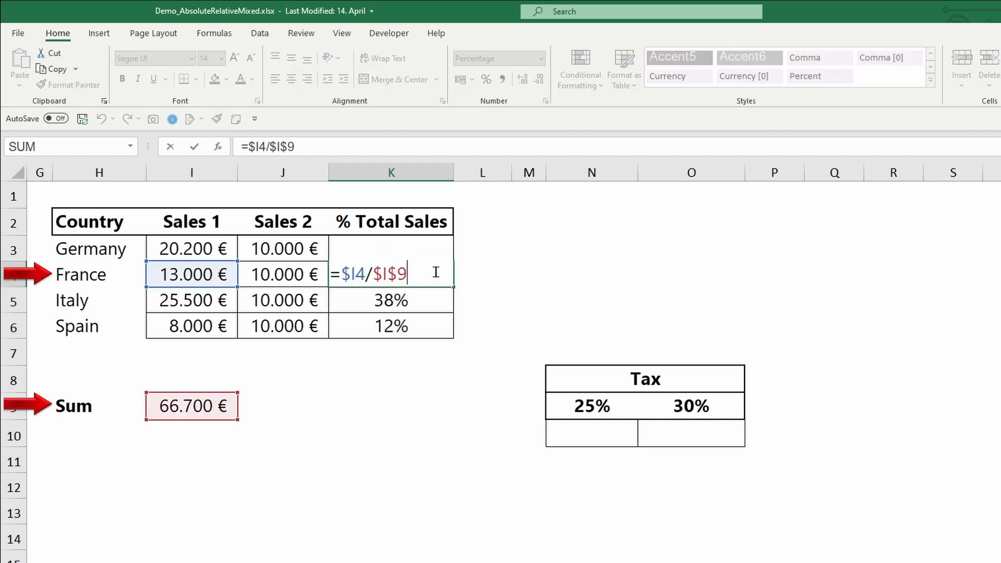
pyautogui.press('Escape')
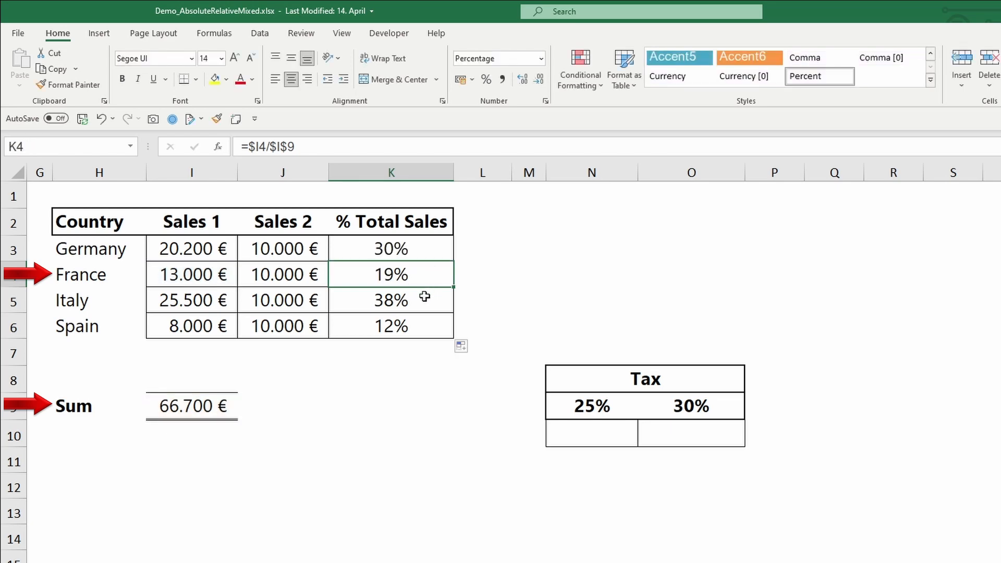
pyautogui.doubleClick(425, 296)
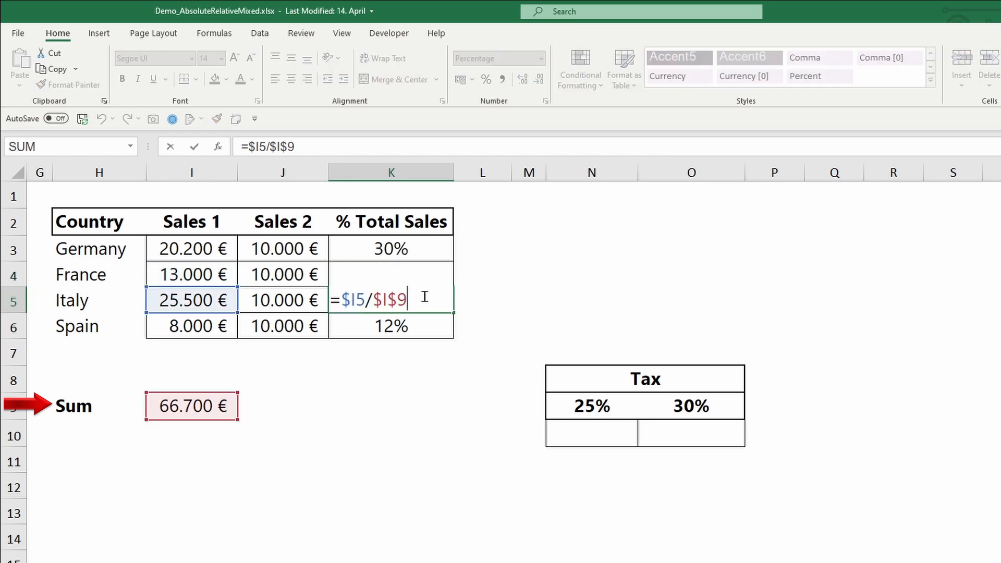
pyautogui.press('Escape')
pyautogui.doubleClick(420, 323)
pyautogui.press('Escape')
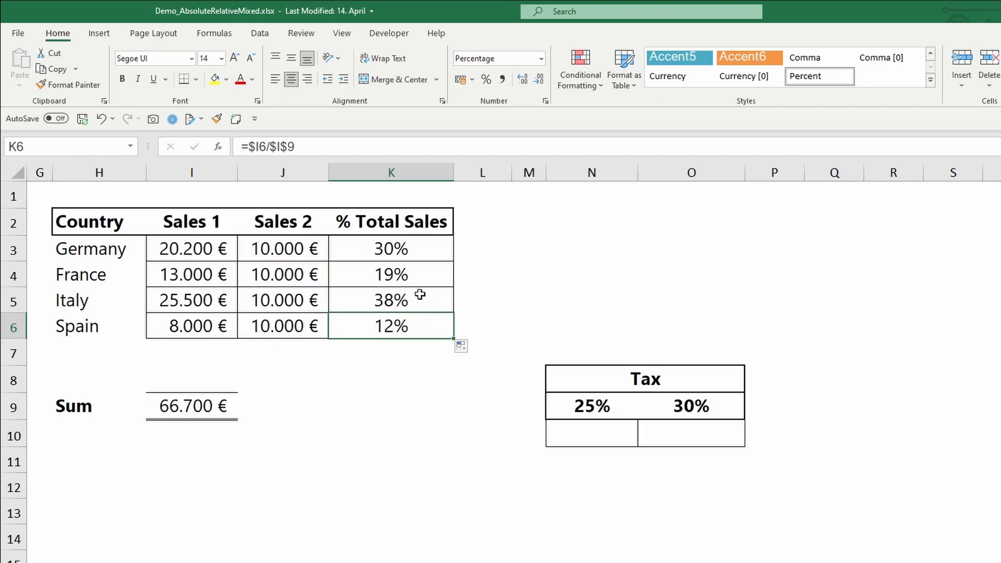
# Copy the % Total Sales formulas across into L3:L6 and check the references in L3 and L4.
pyautogui.moveTo(436, 251); pyautogui.dragTo(505, 339)
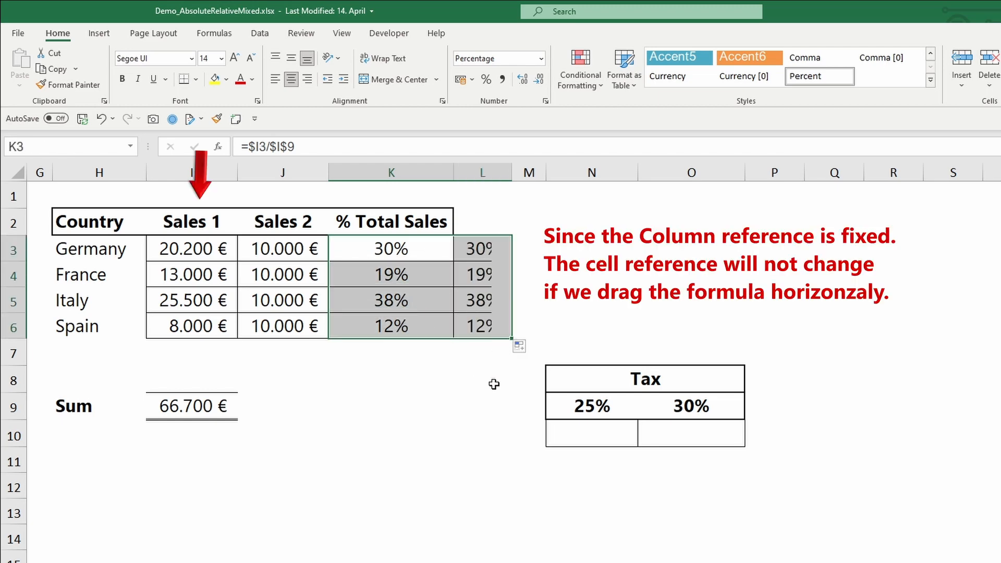
pyautogui.click(470, 427)
pyautogui.doubleClick(494, 249)
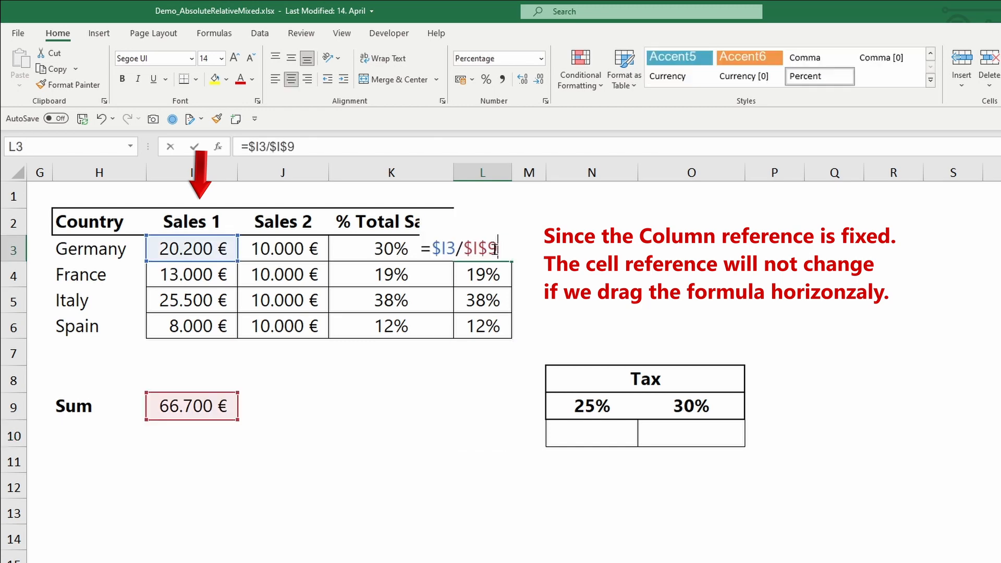
pyautogui.press('Escape')
pyautogui.doubleClick(491, 277)
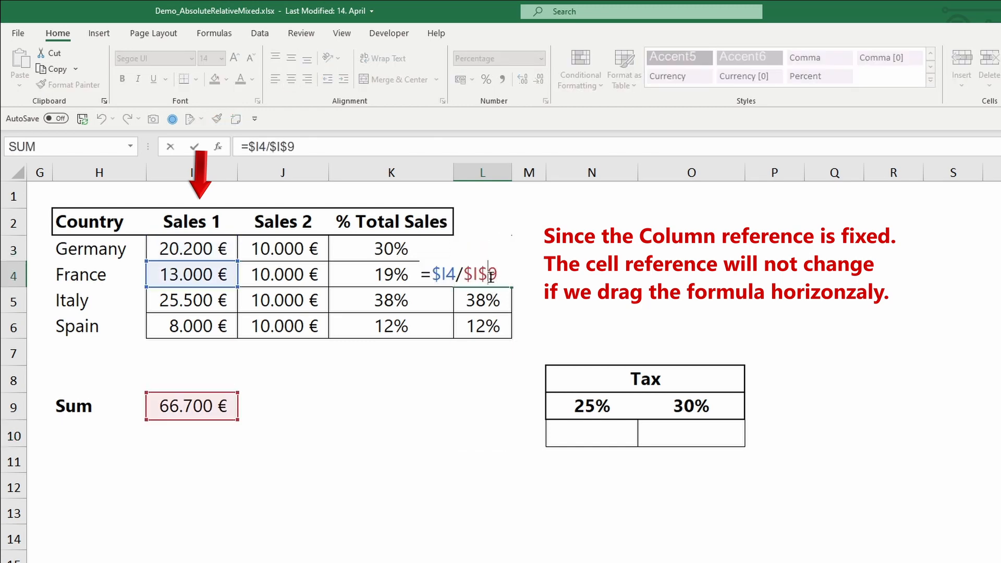
pyautogui.press('Escape')
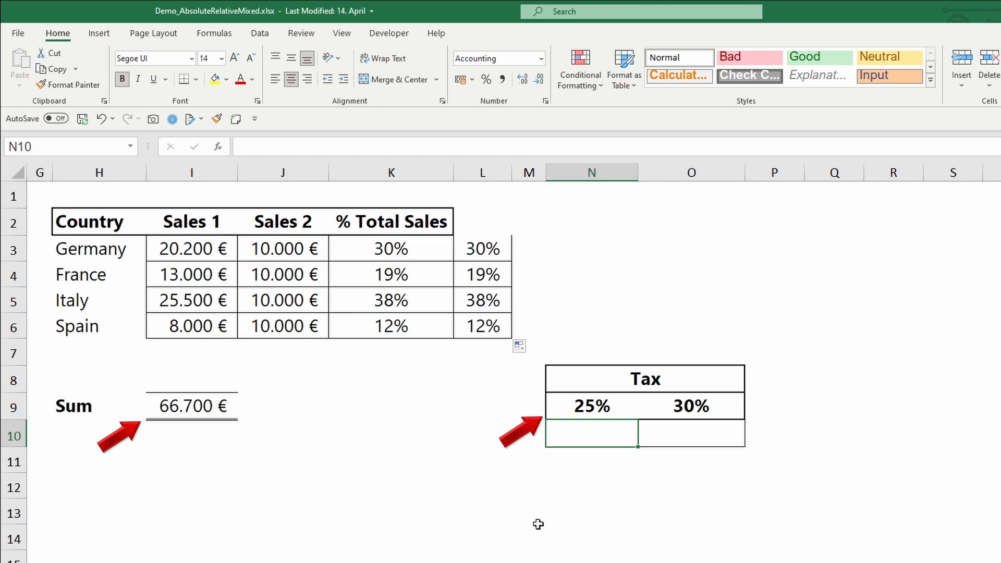
# Calculate the tax at the 25% rate in N10 with the formula =I9*N9.
pyautogui.write('=')
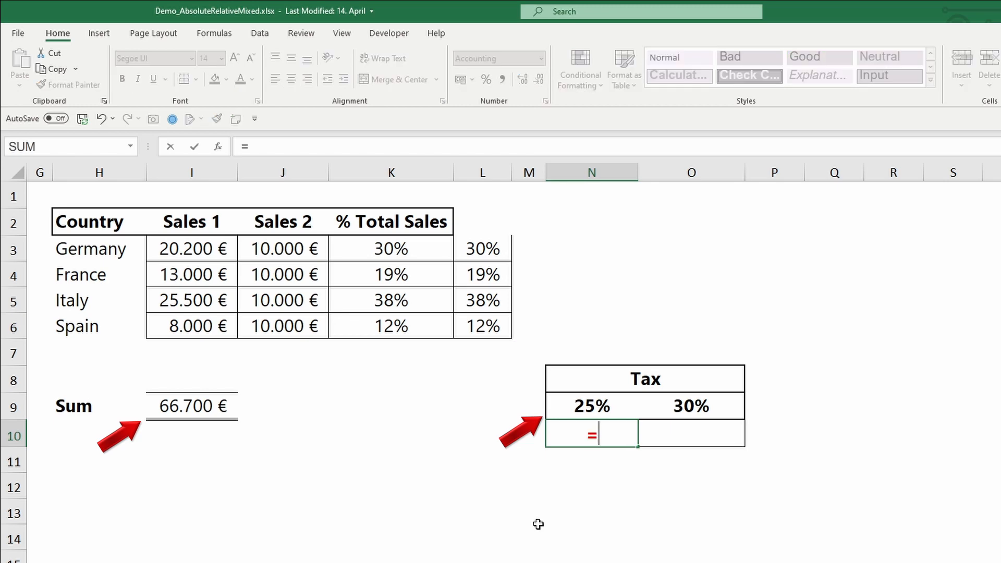
pyautogui.click(216, 408)
pyautogui.write('*')
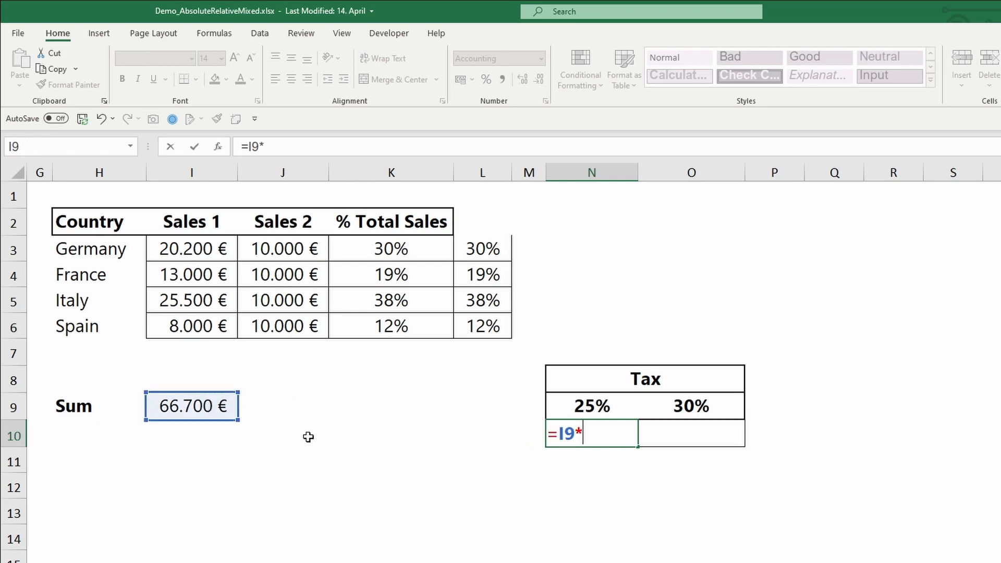
pyautogui.click(580, 408)
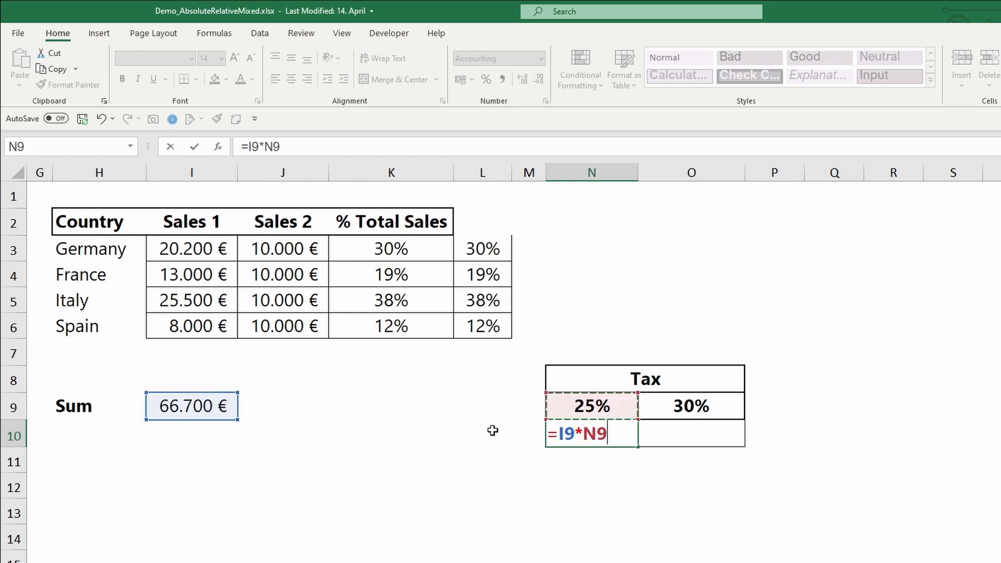
pyautogui.press('Return')
# Widen column N slightly so the tax amount in N10 fits.
pyautogui.click(621, 172)
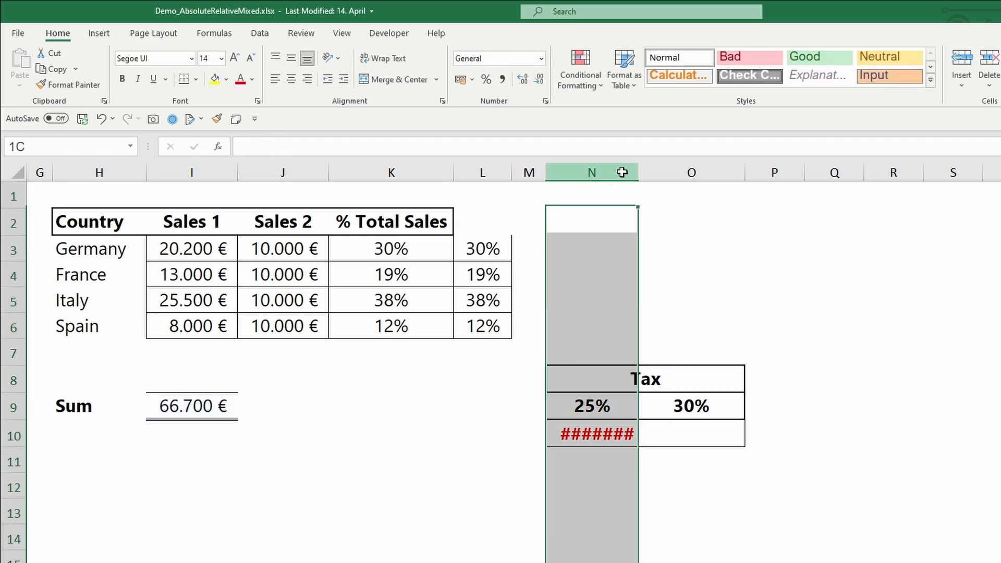
pyautogui.moveTo(638, 172); pyautogui.dragTo(644, 172)
pyautogui.click(457, 434)
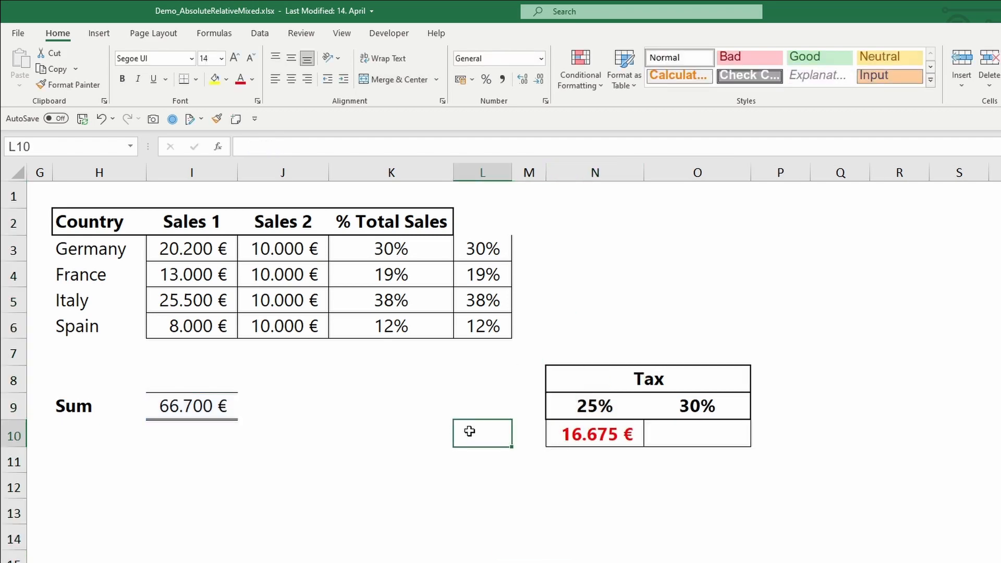
# Change the N10 tax formula to =$I$9*N$9, with an absolute sum reference and a fixed row for the rate.
pyautogui.doubleClick(584, 435)
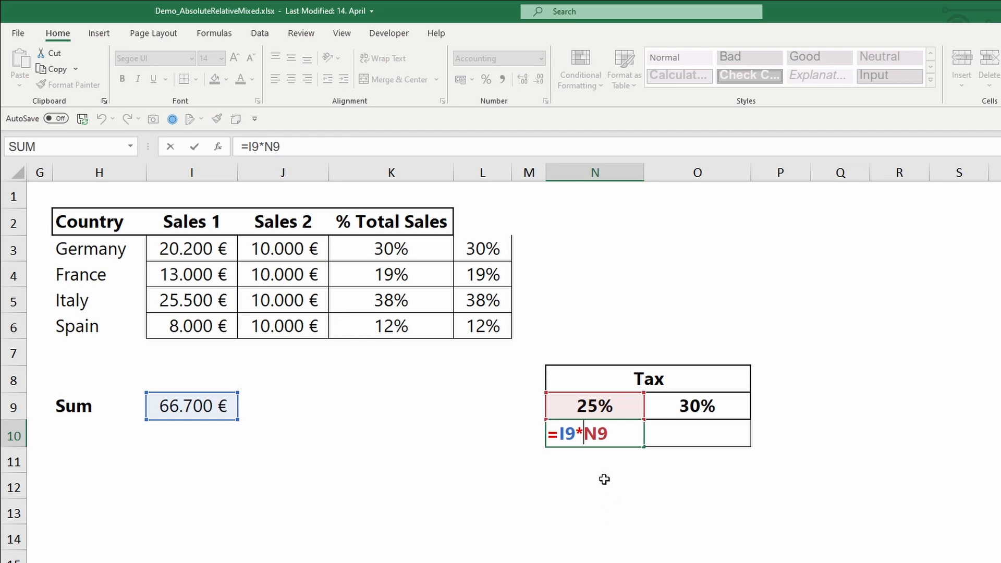
pyautogui.click(566, 435)
pyautogui.press('F4')
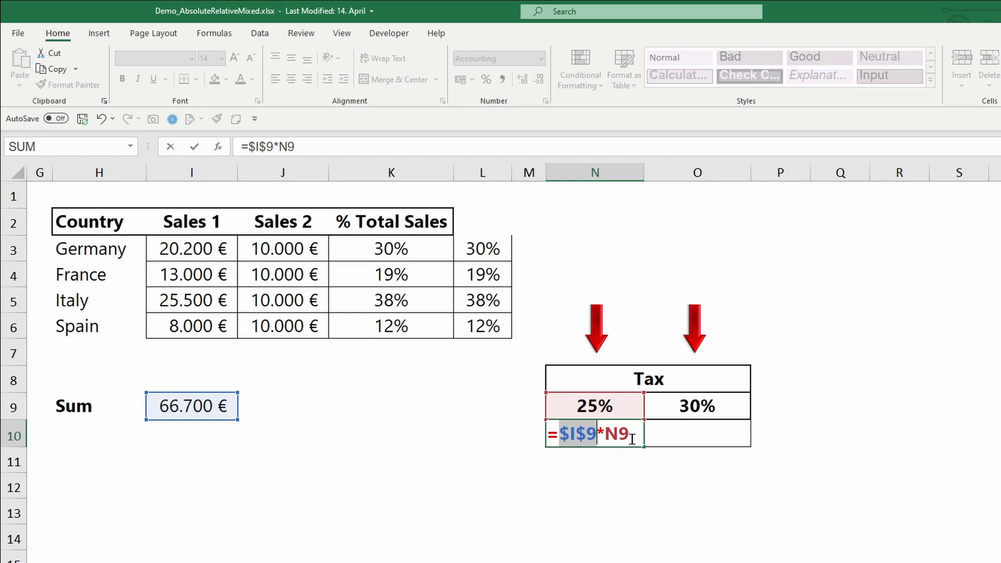
pyautogui.click(618, 433)
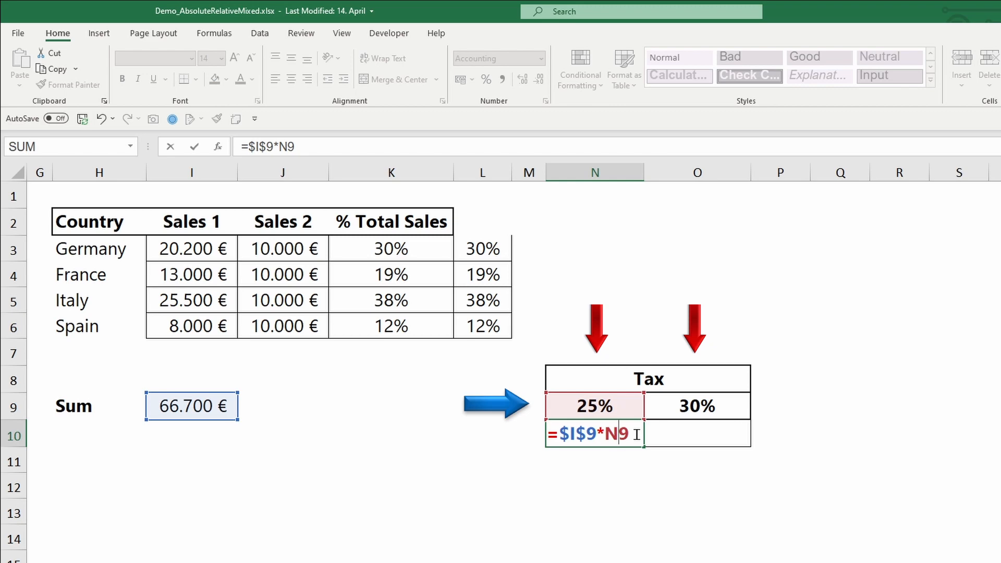
pyautogui.write('$')
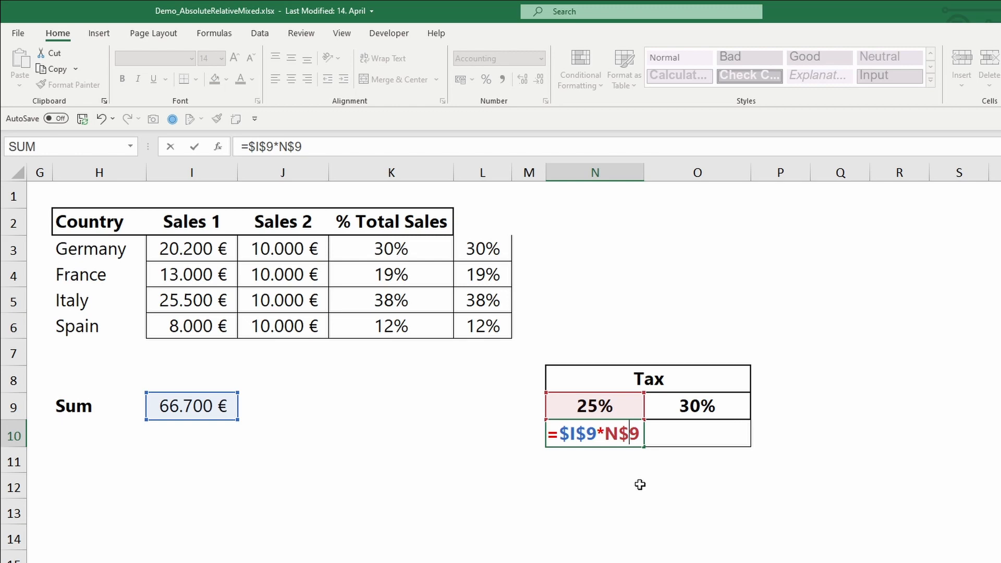
pyautogui.press('Return')
# Fill the N10 tax formula down to N11 and across to O10 for the 30% rate.
pyautogui.click(627, 436)
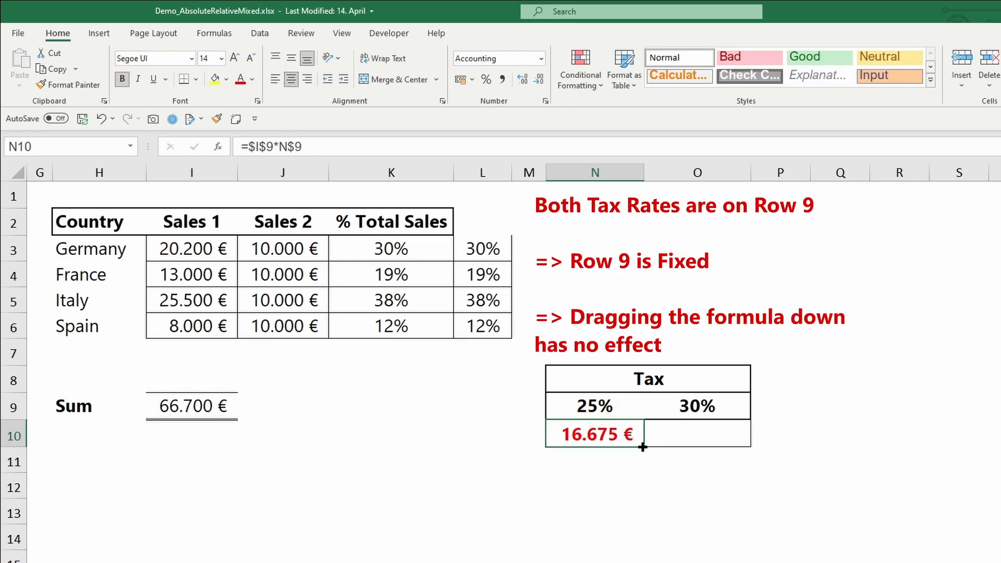
pyautogui.moveTo(643, 448); pyautogui.dragTo(644, 471)
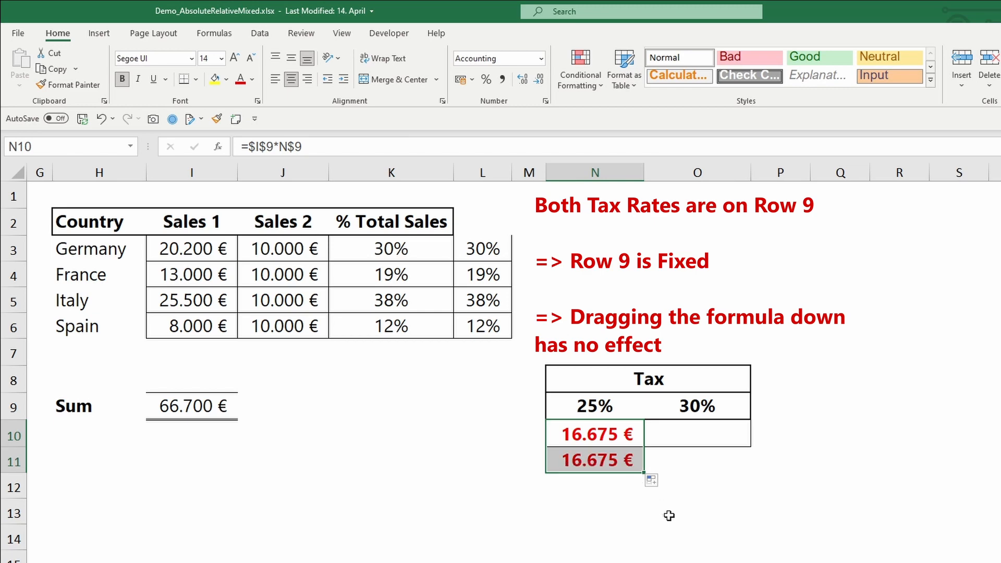
pyautogui.click(637, 433)
pyautogui.moveTo(644, 447); pyautogui.dragTo(720, 438)
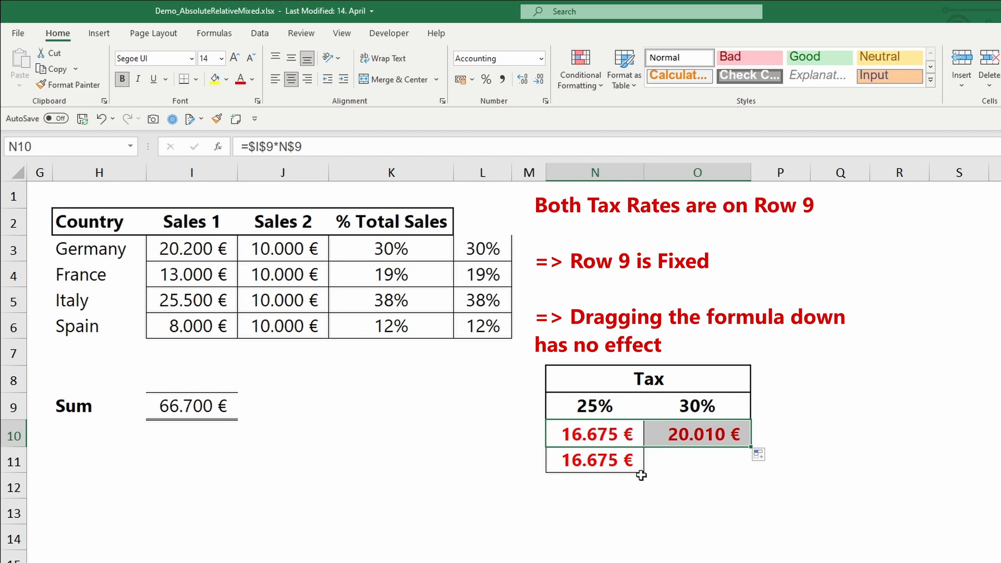
pyautogui.click(664, 494)
pyautogui.doubleClick(734, 431)
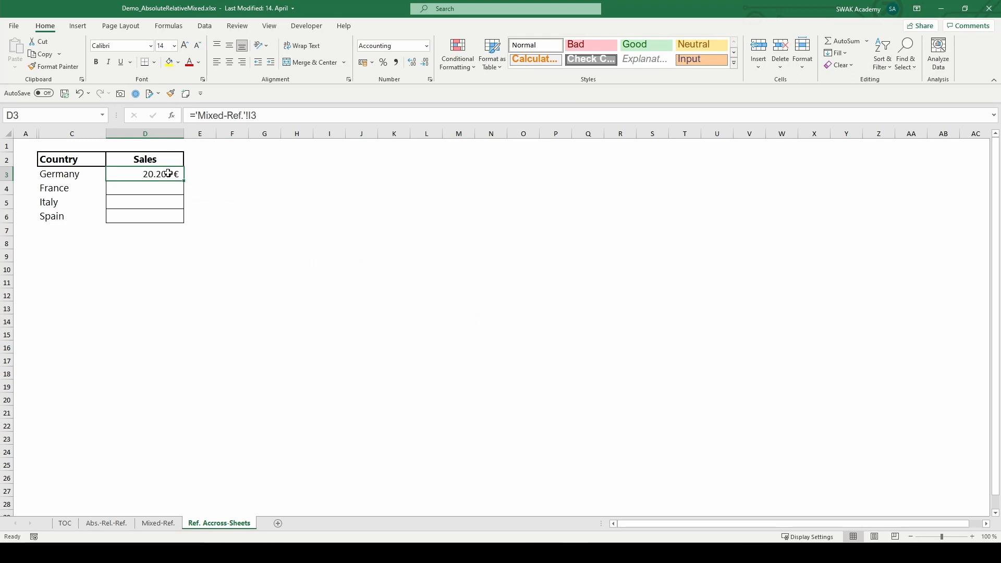
# On the Ref. Accross-Sheets sheet, cycle D3's 'Mixed-Ref.'!I3 reference through its absolute and mixed forms back to relative.
pyautogui.doubleClick(168, 173)
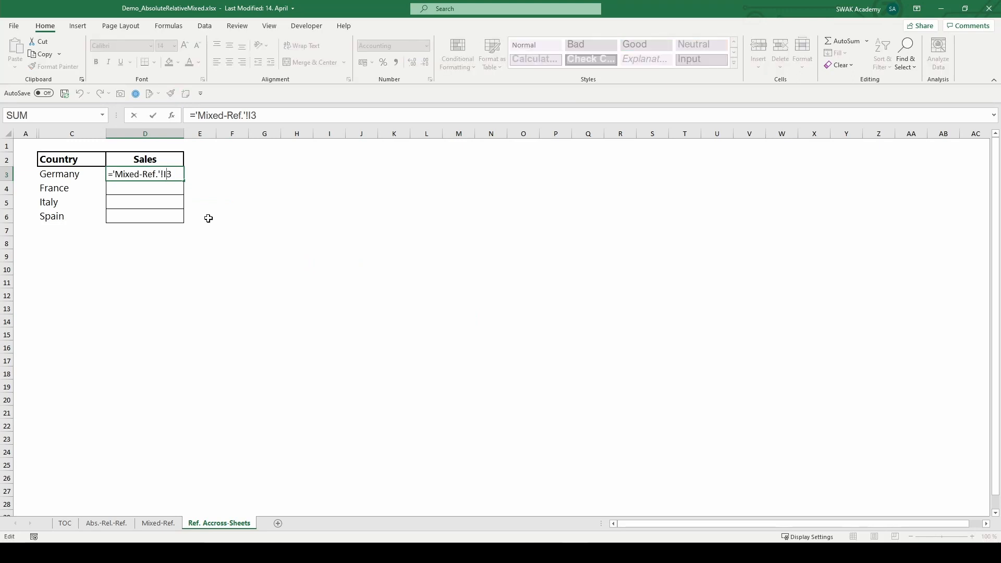
pyautogui.click(321, 269)
pyautogui.keyDown('ctrl'); pyautogui.scroll(5, 195, 196); pyautogui.keyUp('ctrl')
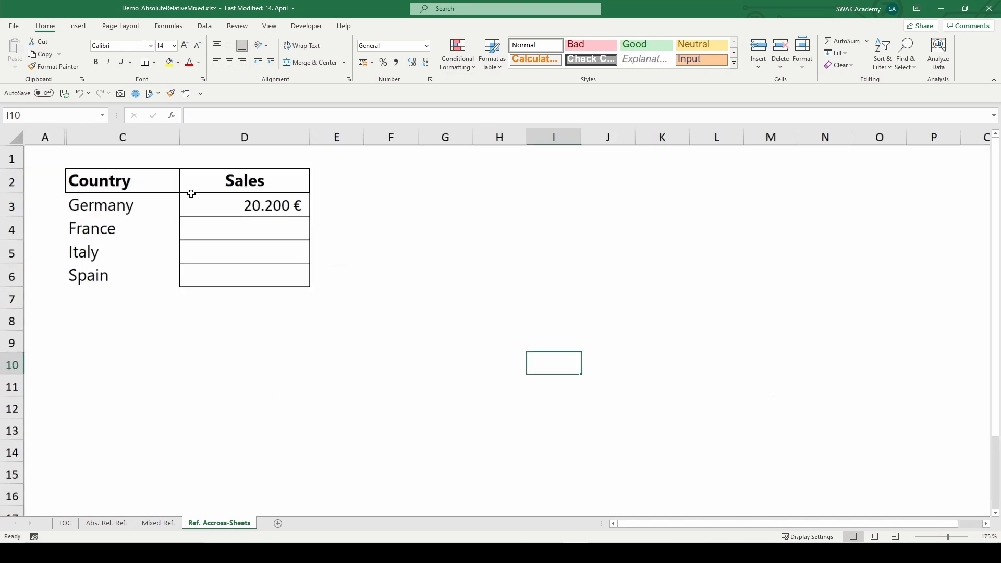
pyautogui.doubleClick(282, 216)
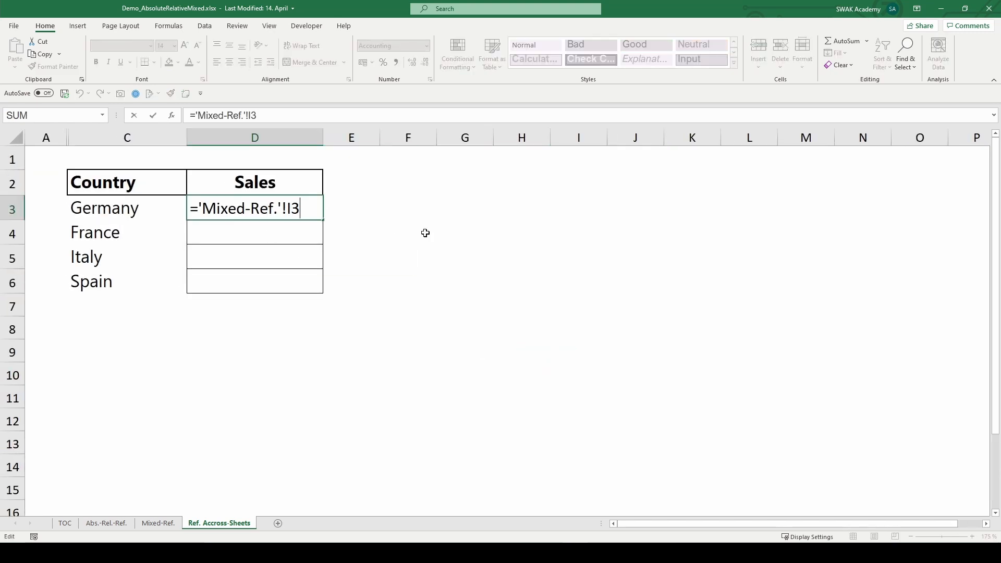
pyautogui.press('Left')
pyautogui.press('F4')
pyautogui.press('F4')
pyautogui.press('F4')
pyautogui.press('F4')
pyautogui.hotkey('ctrl', 'Return')
# Link France's sales cell D4 to the Mixed-Ref. sheet with the formula ='Mixed-Ref.'!I4.
pyautogui.click(300, 233)
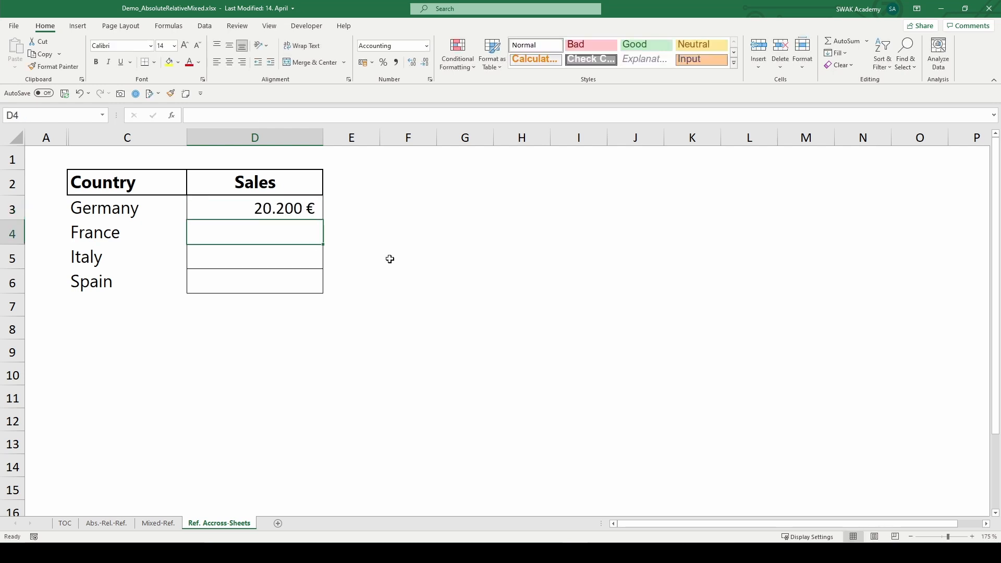
pyautogui.write('=')
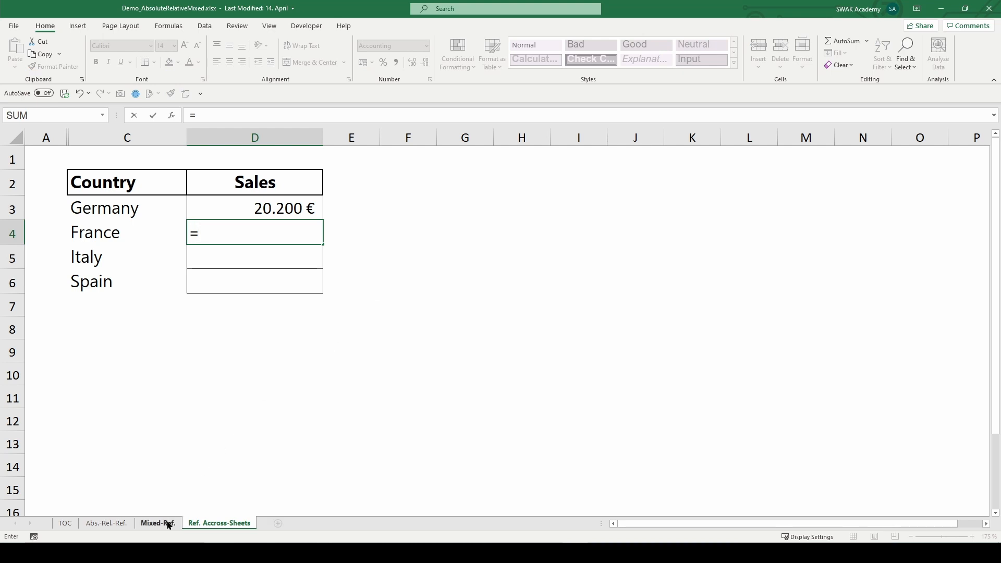
pyautogui.click(167, 523)
pyautogui.click(159, 216)
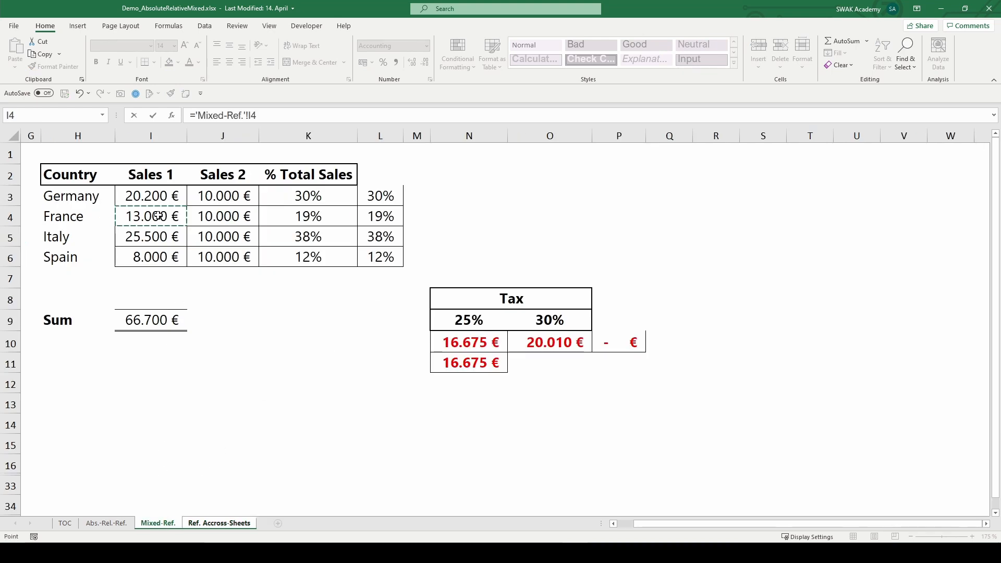
pyautogui.press('Return')
# Make the cross-sheet reference in D4 absolute as ='Mixed-Ref.'!$I$4.
pyautogui.click(304, 235)
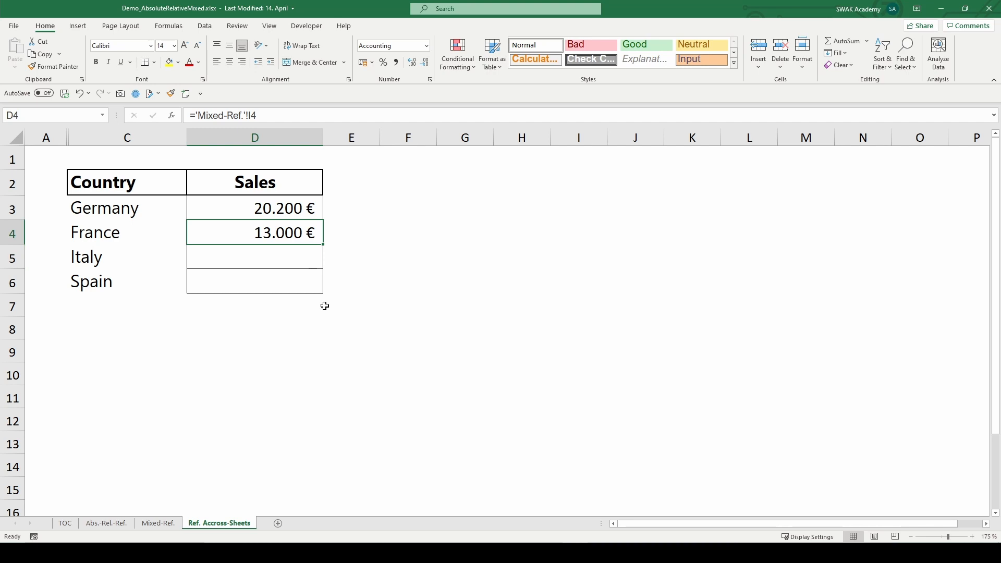
pyautogui.click(256, 116)
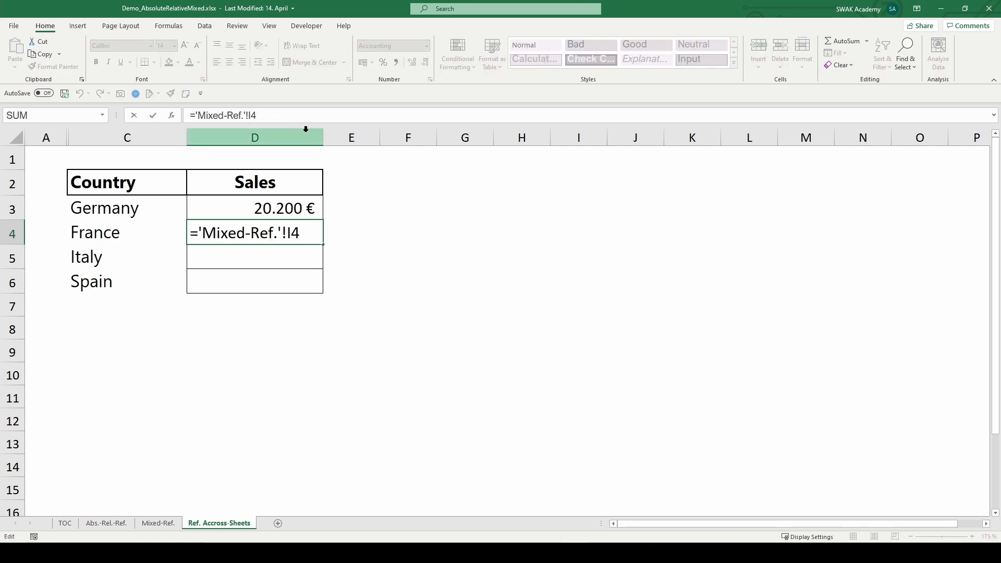
pyautogui.press('F4')
pyautogui.press('Return')
pyautogui.click(321, 237)
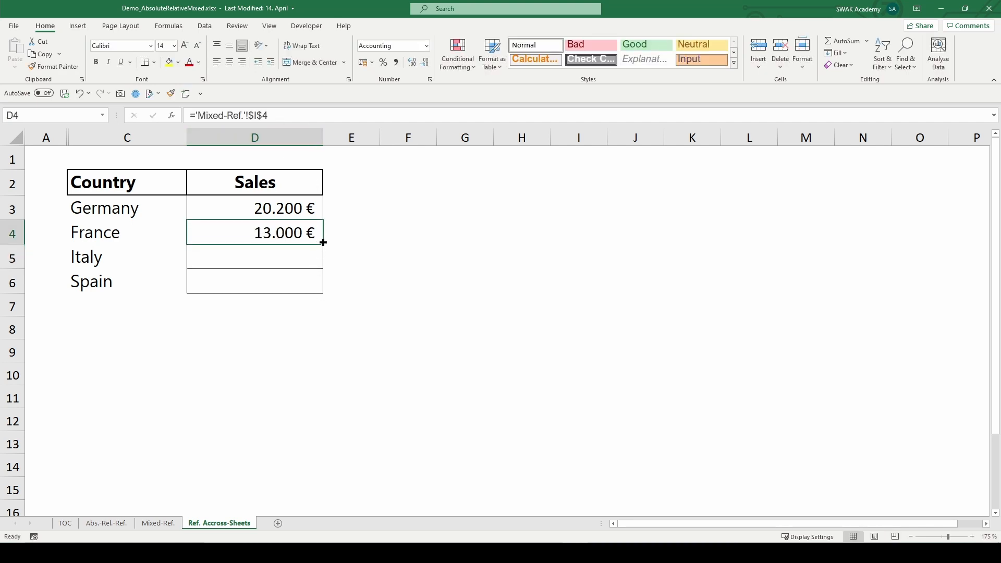